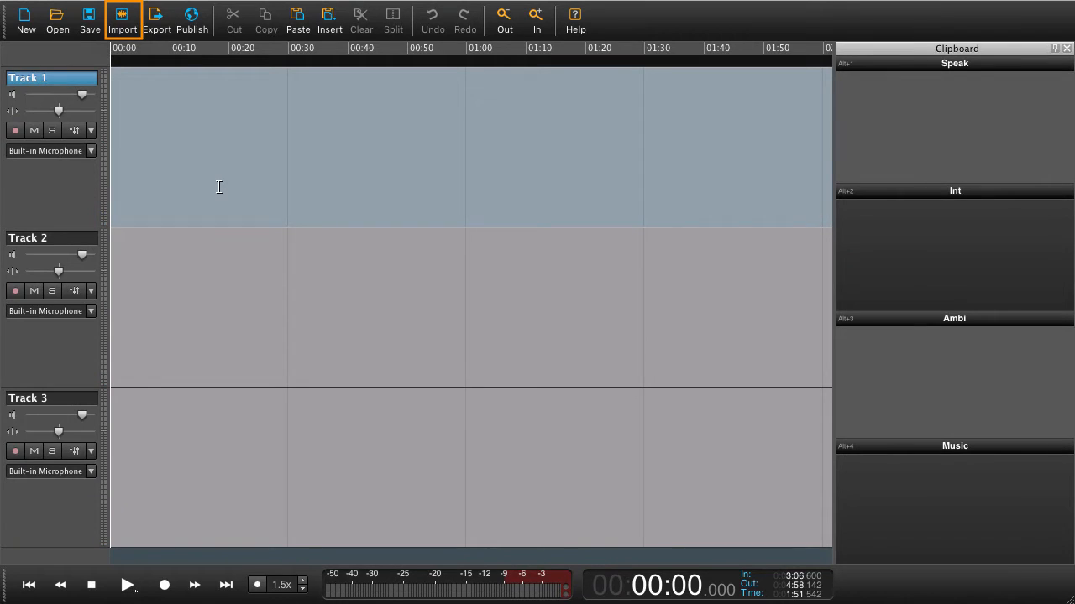
# Import the audio file interview.wav from the Interview folder onto Track 1
pyautogui.click(121, 26)
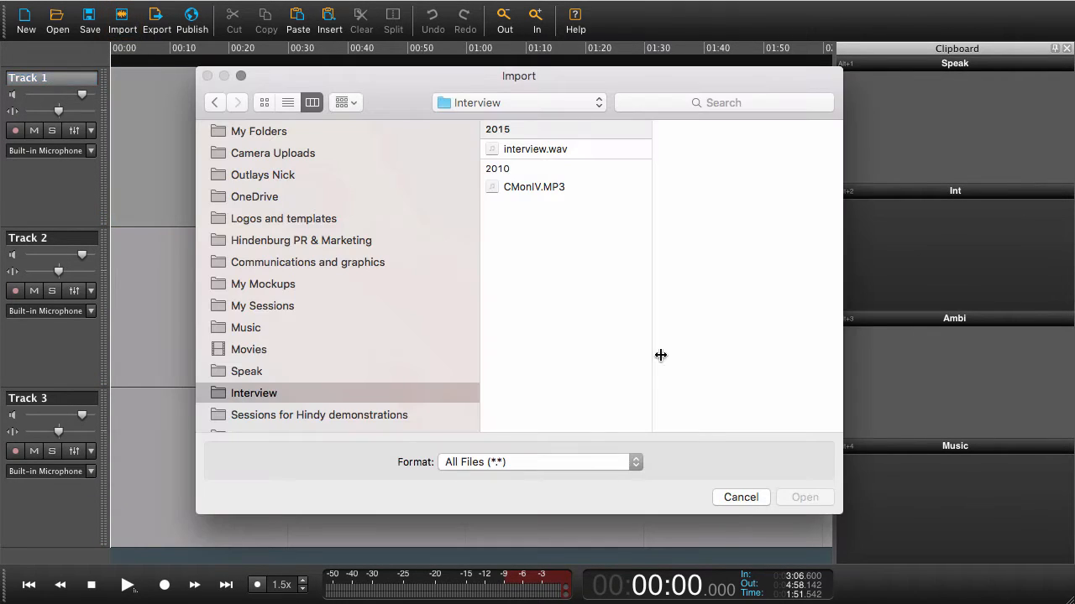
pyautogui.click(584, 149)
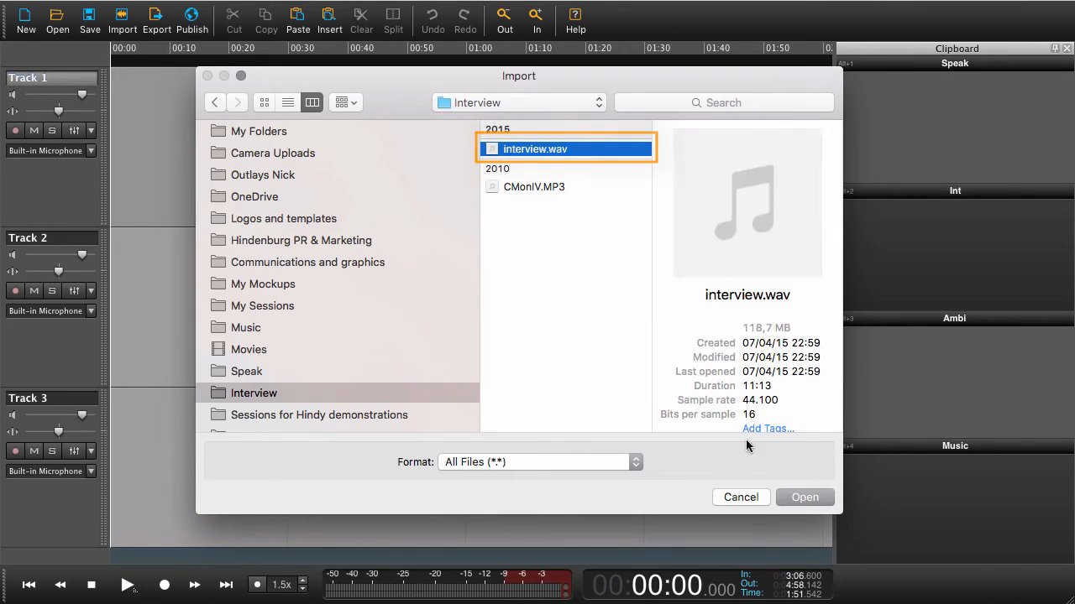
pyautogui.click(796, 502)
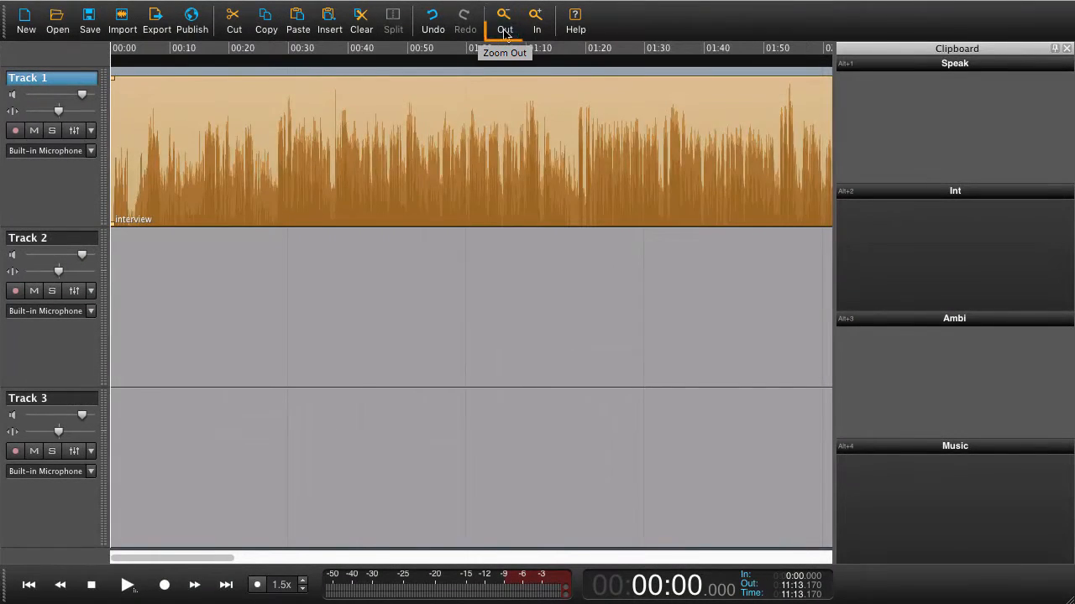
# Zoom the timeline out to show the whole interview clip, and zoom back in on its opening part
pyautogui.click(504, 20)
pyautogui.click(504, 20)
pyautogui.click(505, 32)
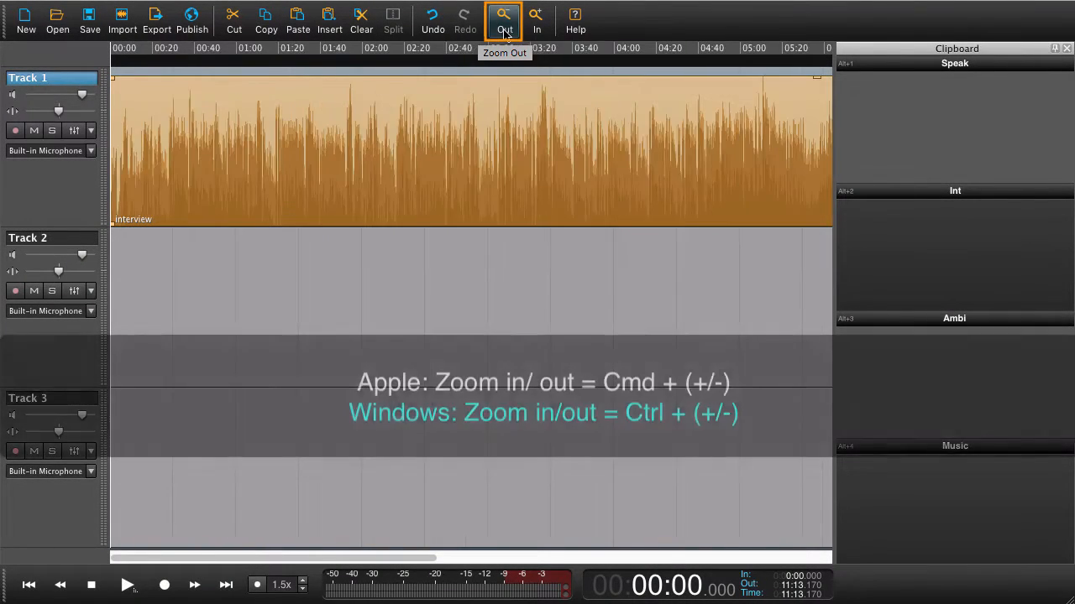
pyautogui.click(504, 33)
pyautogui.click(504, 33)
pyautogui.click(504, 33)
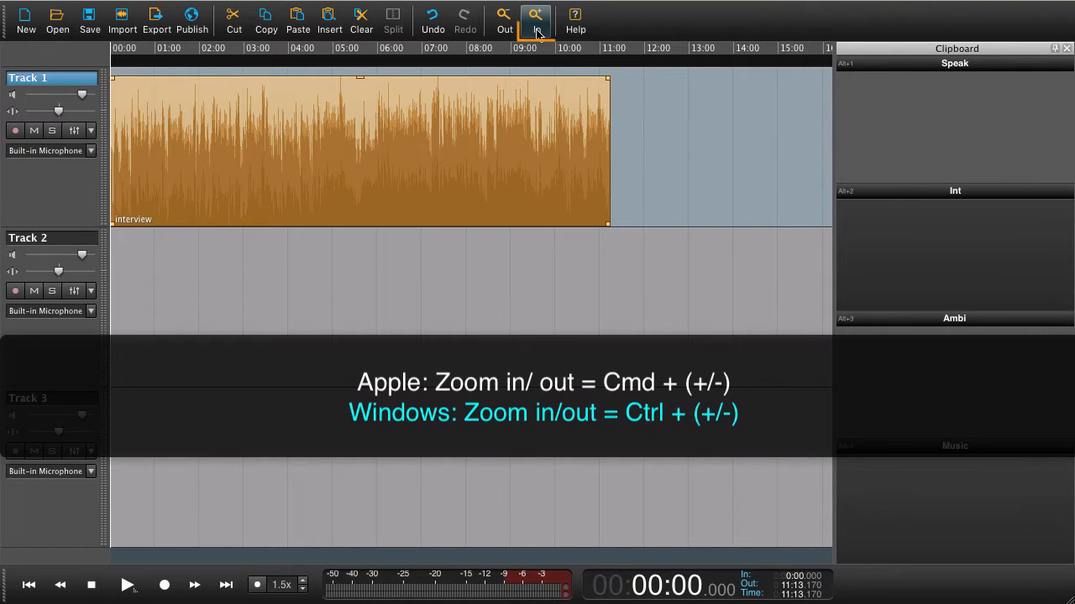
pyautogui.click(538, 32)
pyautogui.click(538, 32)
pyautogui.click(537, 32)
pyautogui.click(537, 32)
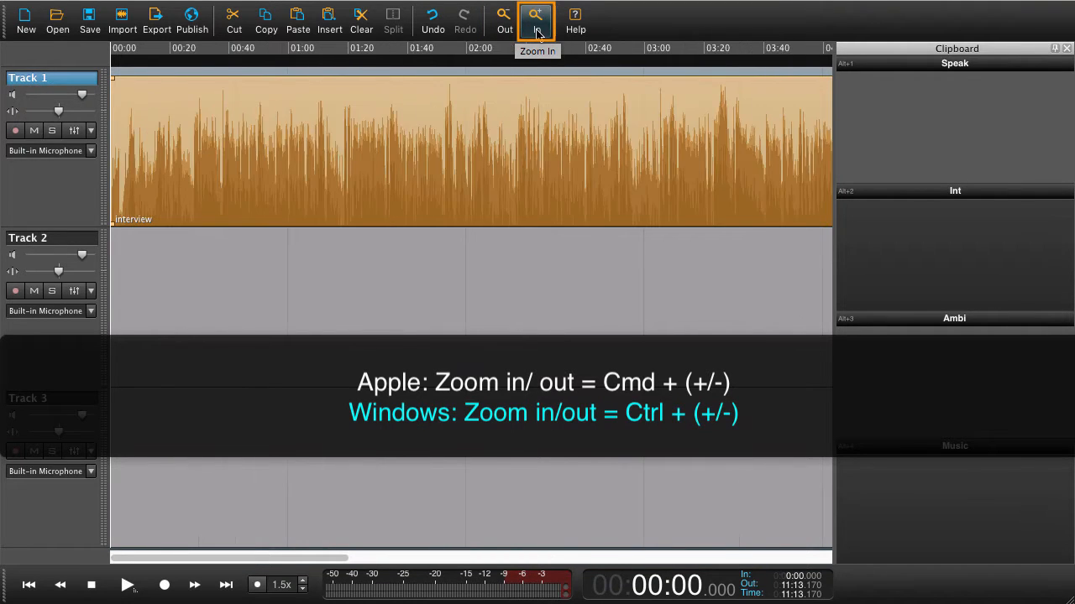
pyautogui.click(537, 32)
pyautogui.click(537, 32)
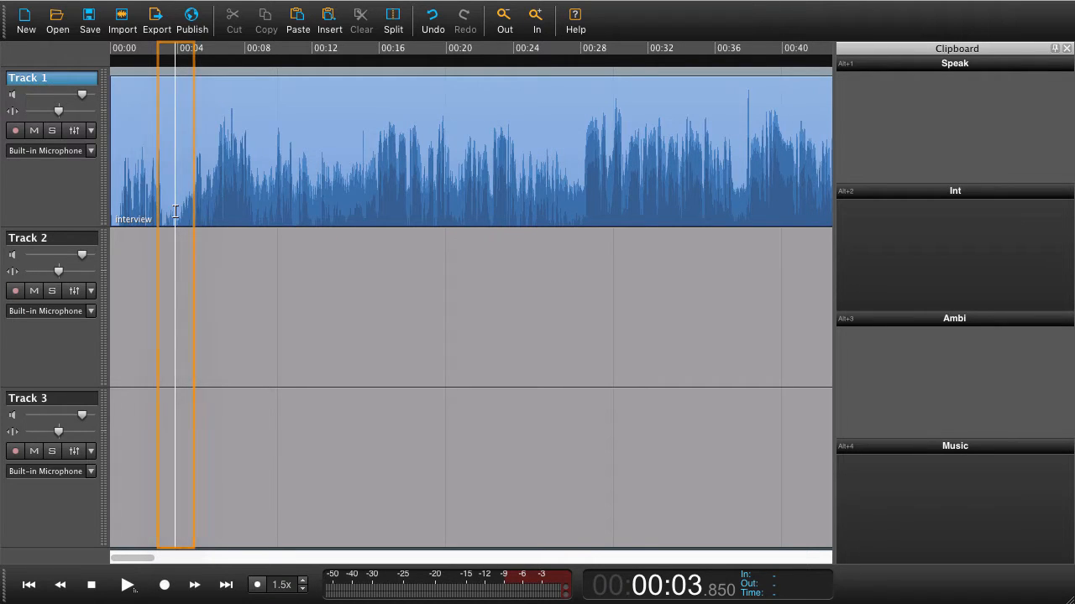
# Place the playhead in the quiet gap at about 00:03.9 on Track 1 and play the interview from there to about 00:17
pyautogui.click(206, 66)
pyautogui.click(247, 65)
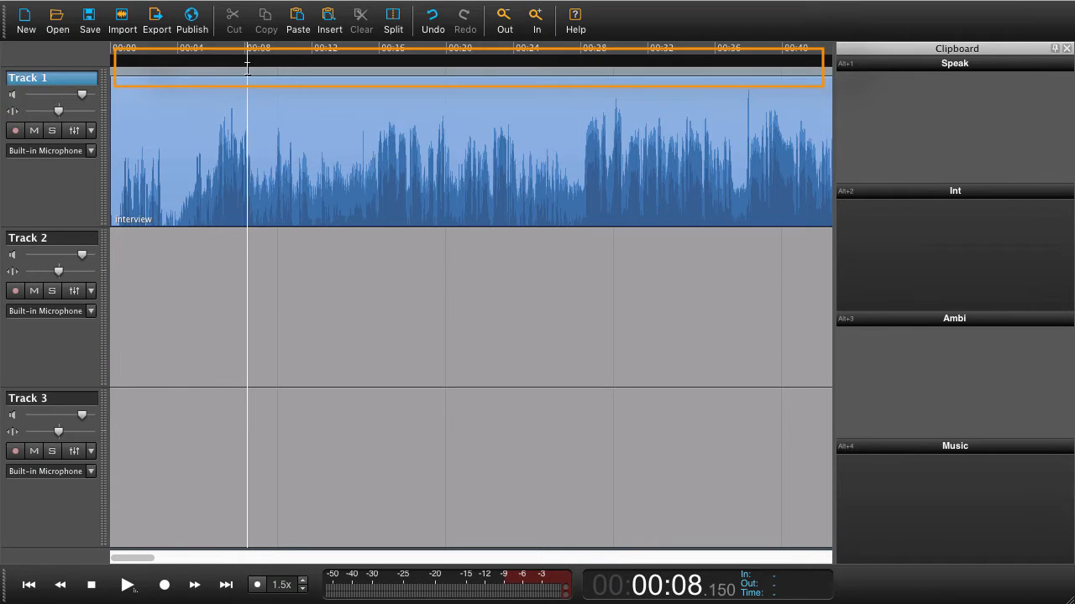
pyautogui.click(239, 217)
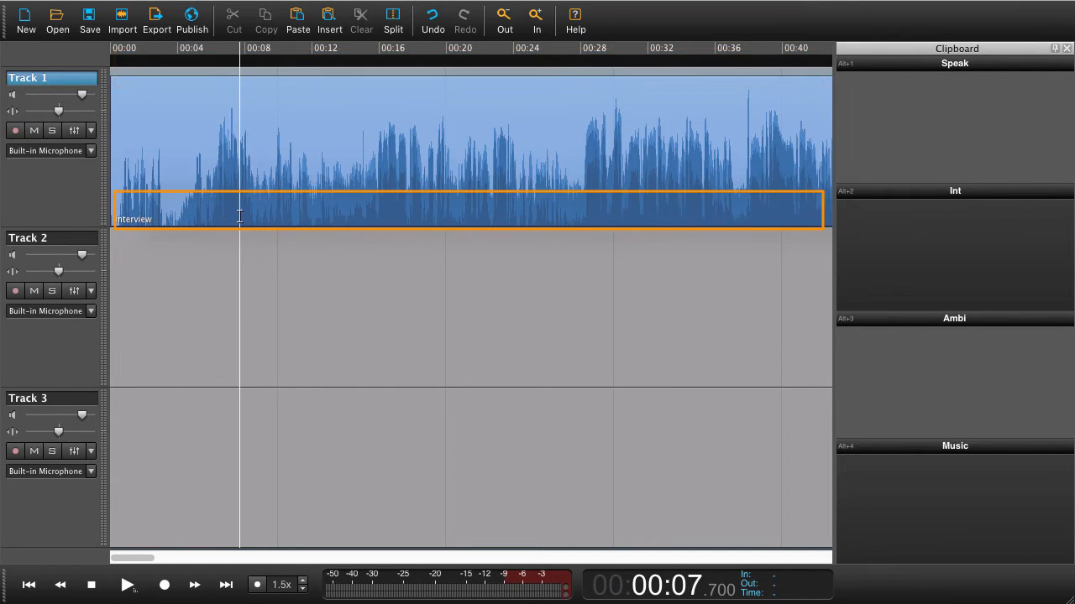
pyautogui.click(174, 219)
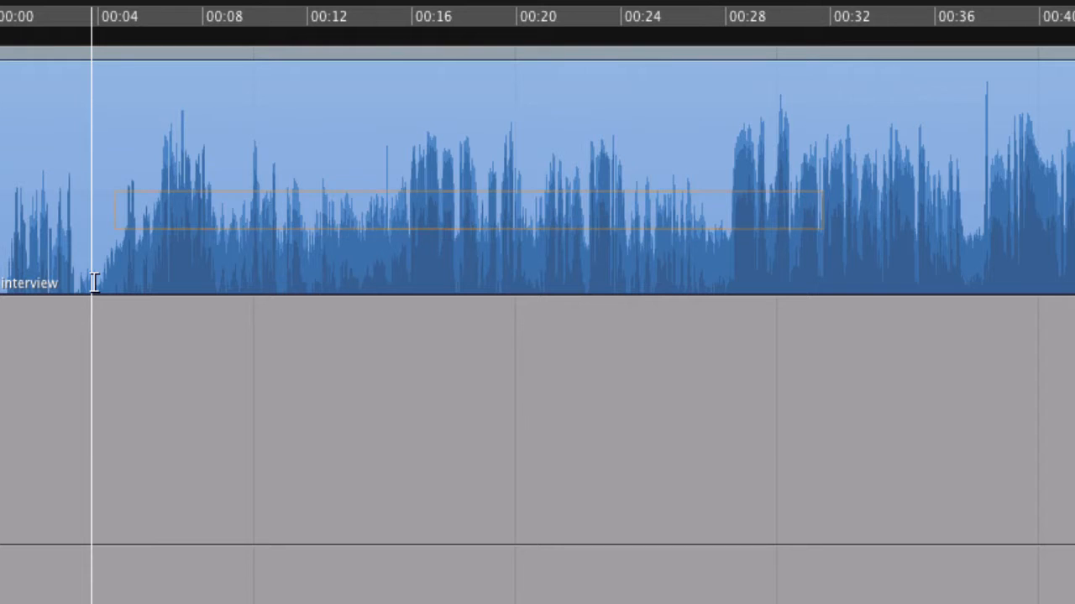
pyautogui.press('i')
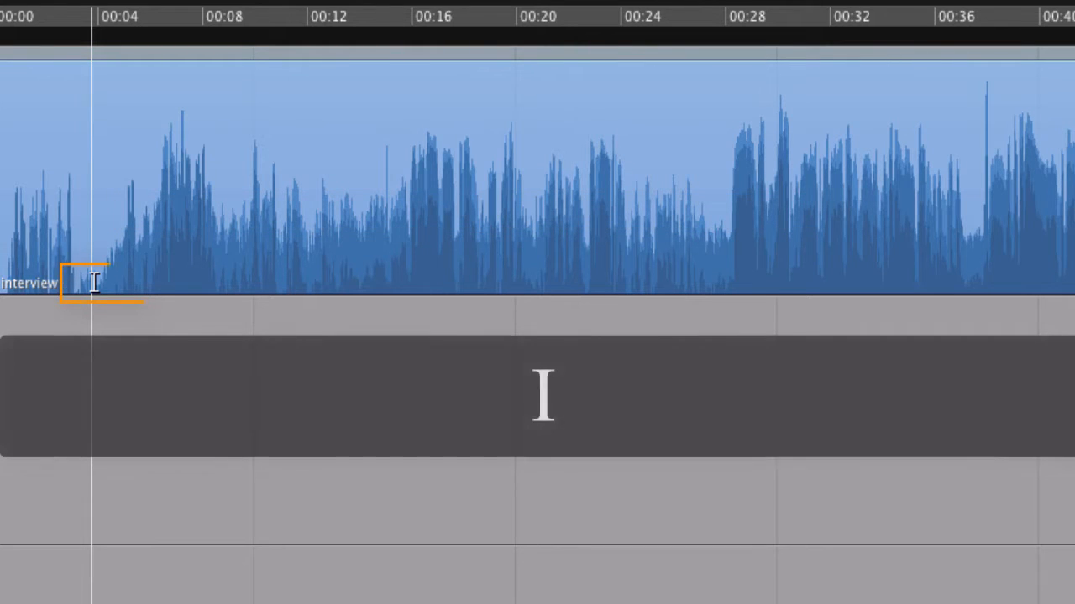
pyautogui.press('space')
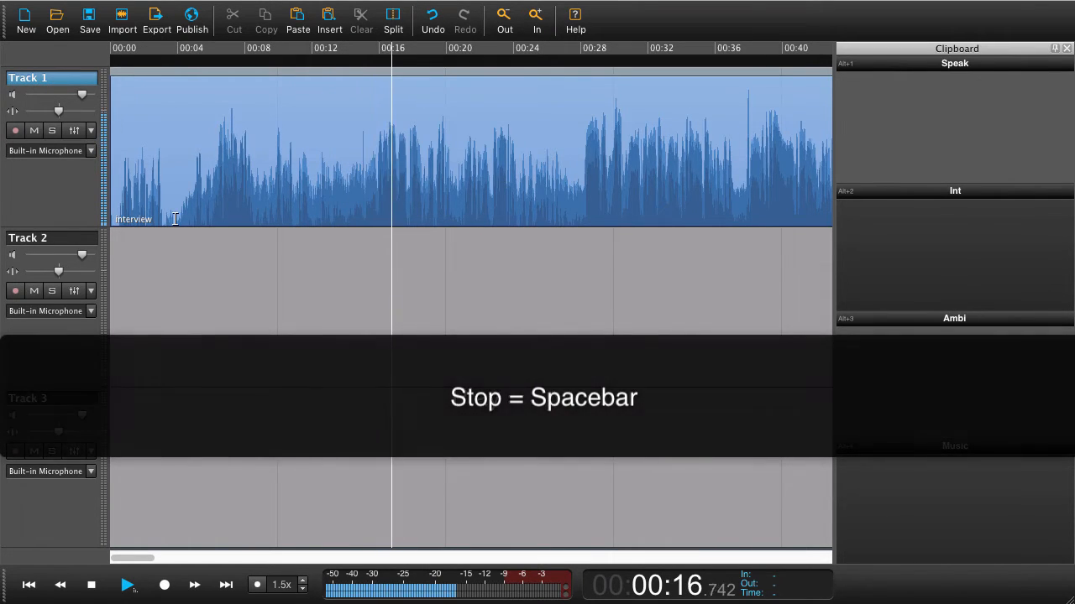
pyautogui.press('space')
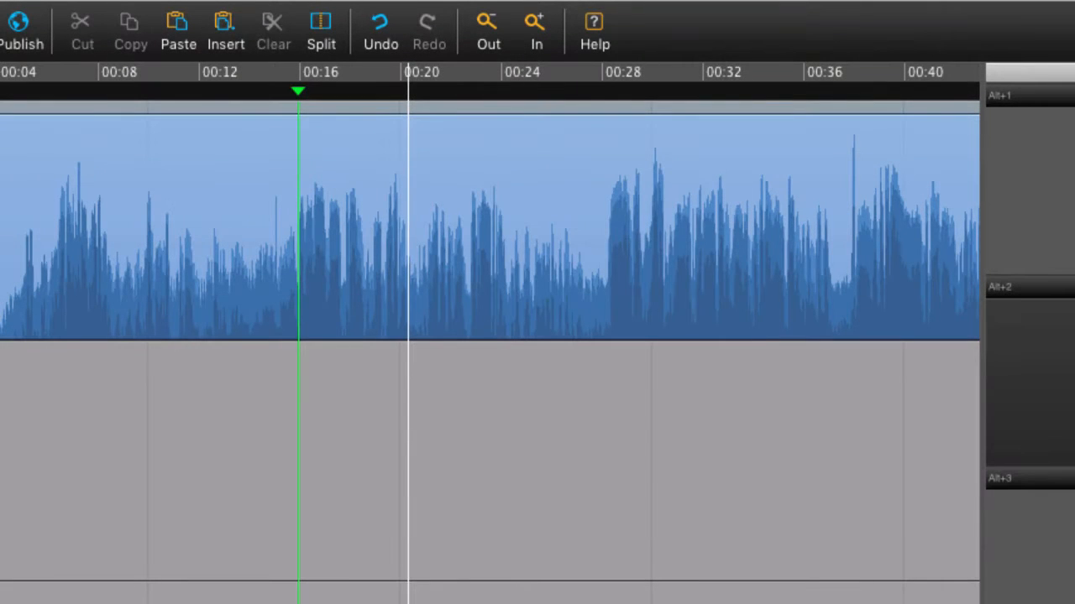
# Mark a passage on Track 1 with the in point at 00:15.950 and the out point at about 00:20.3
pyautogui.press('o')
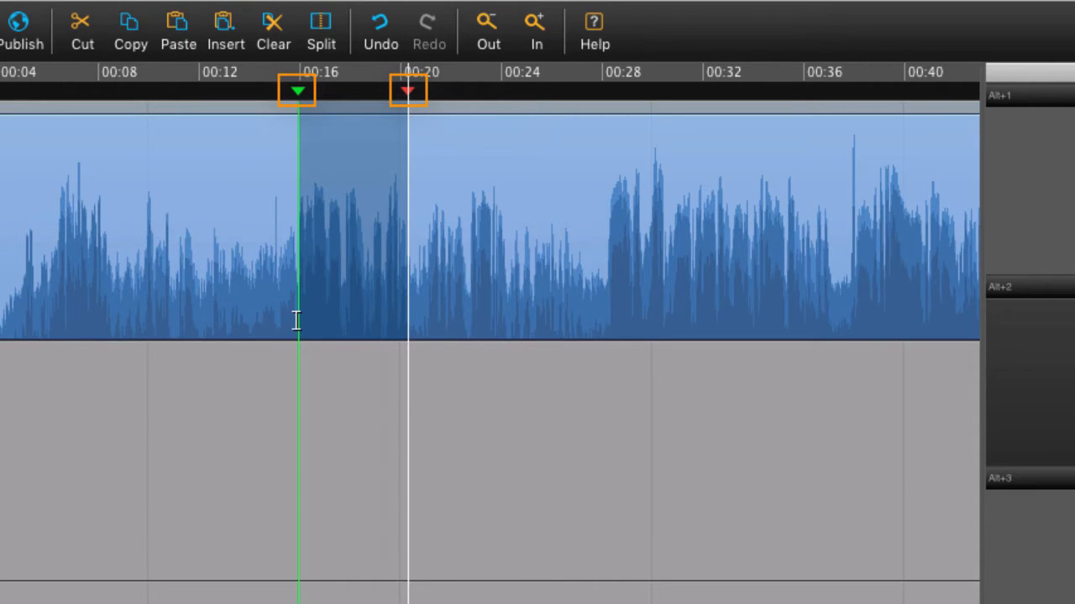
pyautogui.press('Escape')
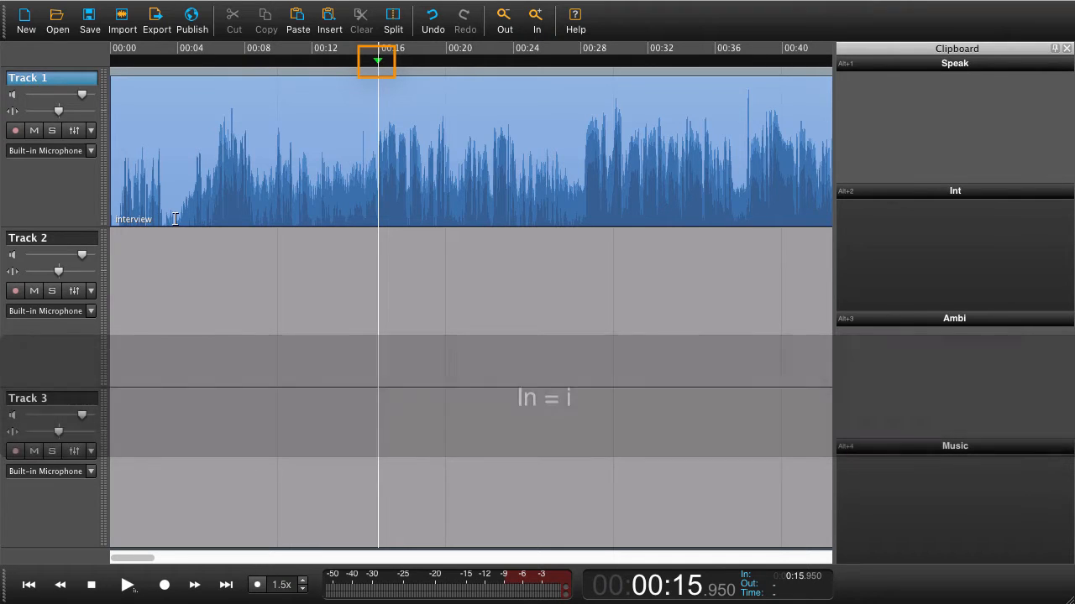
pyautogui.press('space')
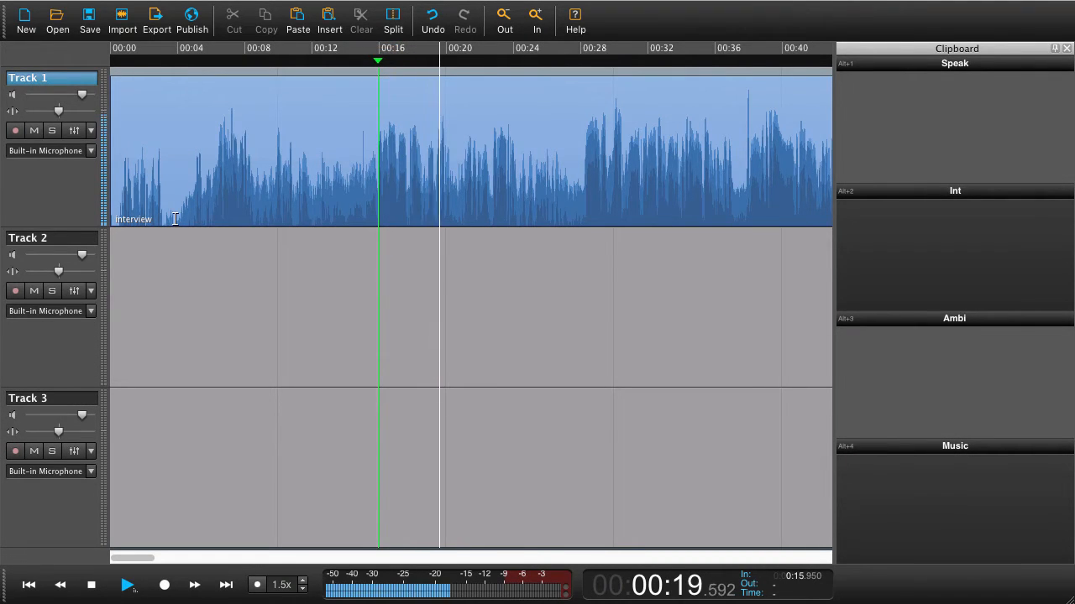
pyautogui.press('space')
pyautogui.press('o')
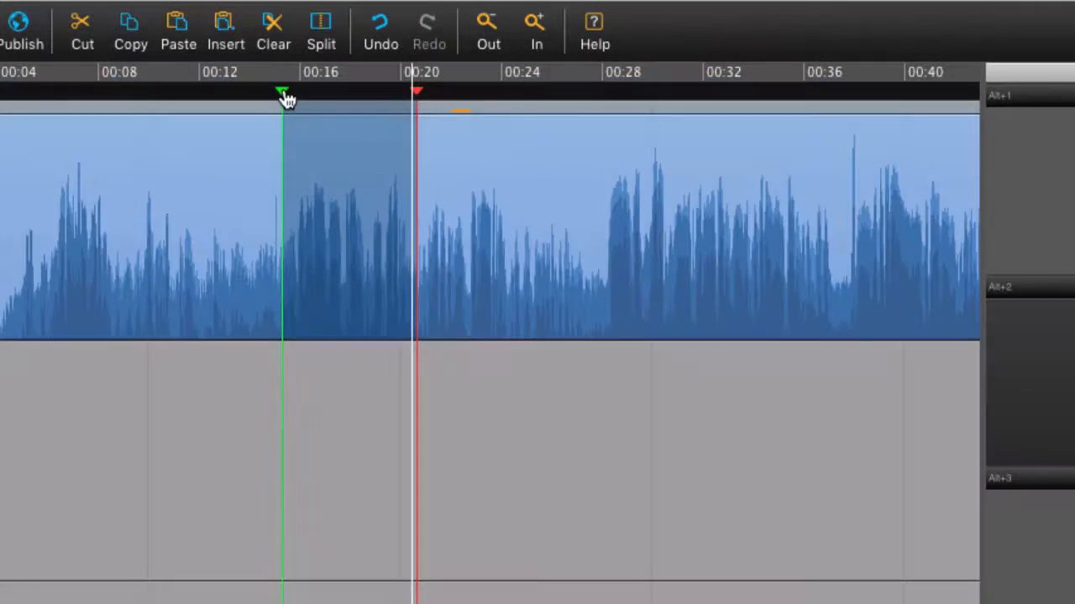
# Adjust the selection's in marker to about 00:15.7 and its out marker to about 00:20.4
pyautogui.click(368, 63)
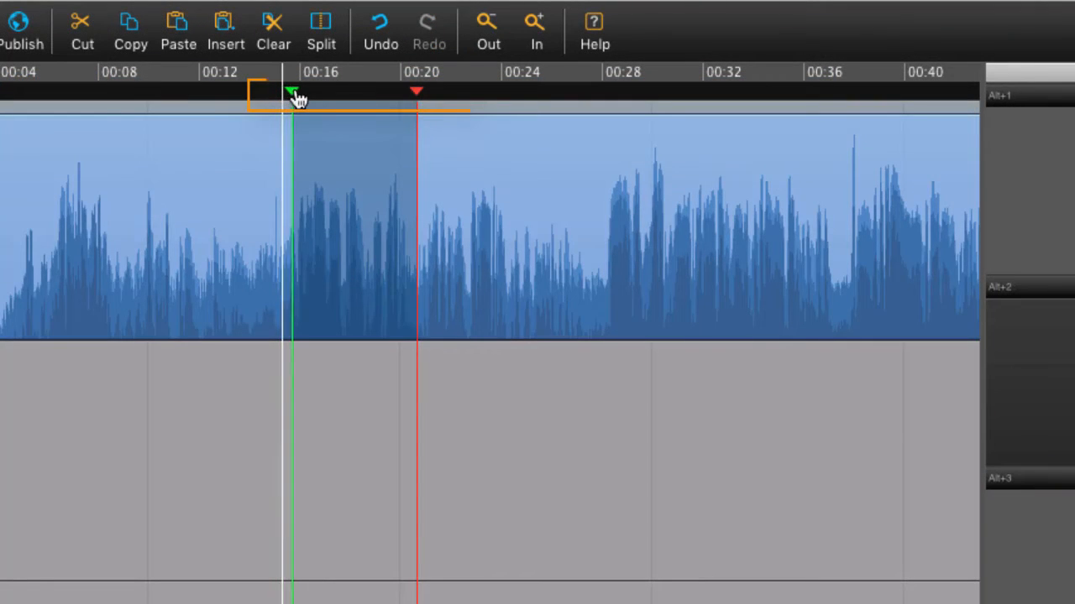
pyautogui.moveTo(295, 93); pyautogui.dragTo(297, 93)
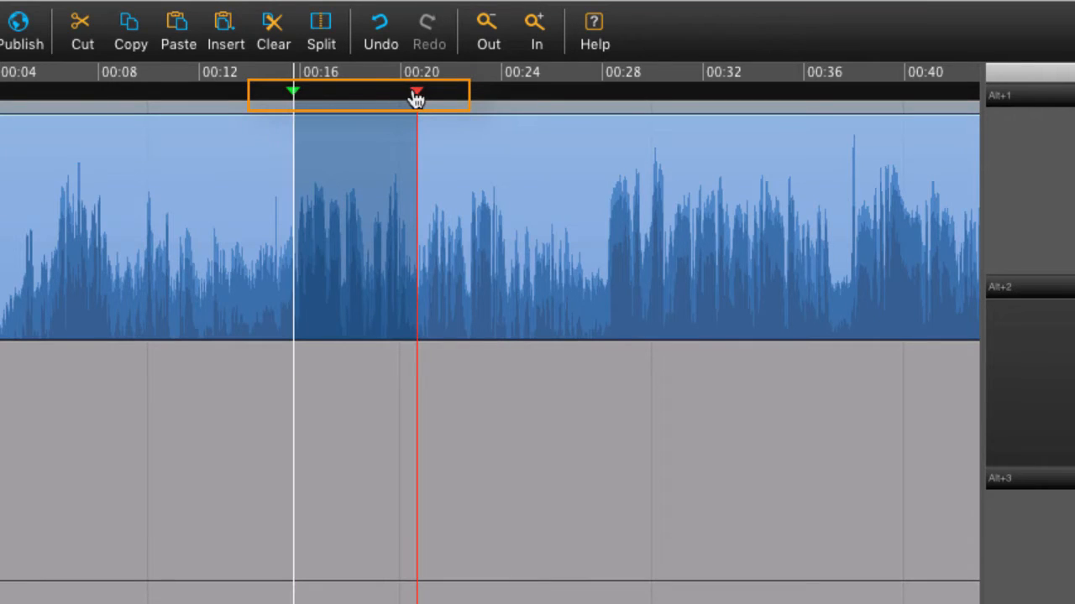
pyautogui.moveTo(416, 99); pyautogui.dragTo(414, 102)
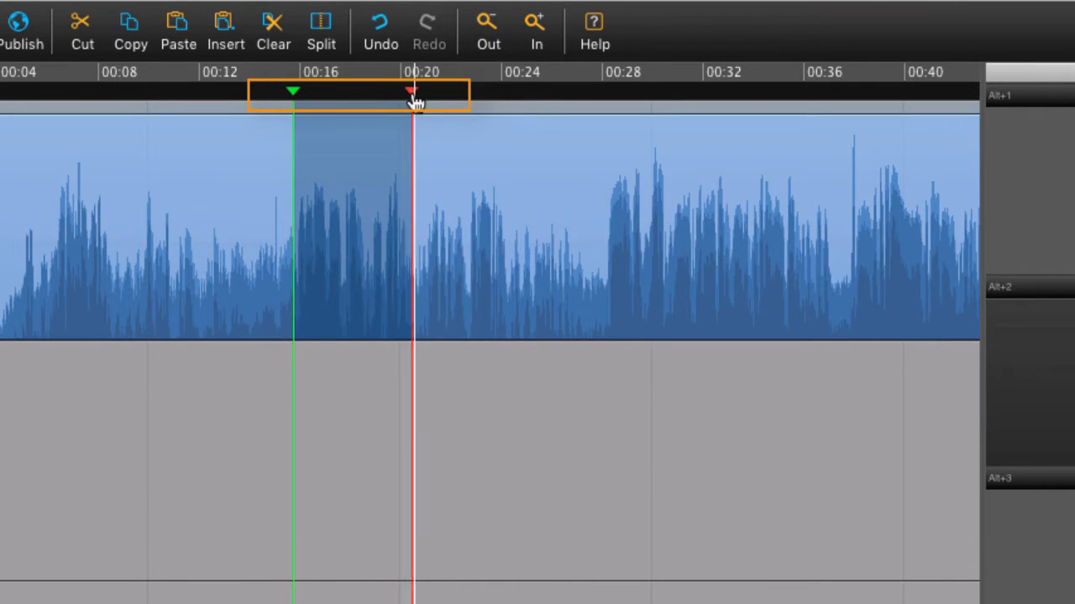
pyautogui.press('Left')
pyautogui.press('Left')
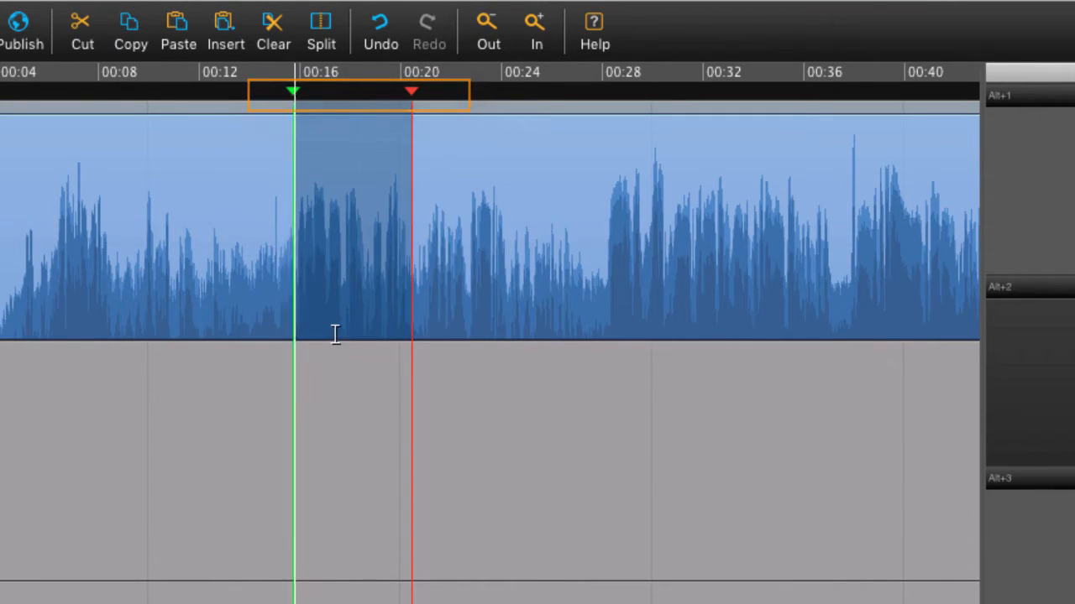
# Play the selection and refine its boundaries to run from 00:15.958 to 00:21.046
pyautogui.hotkey('shift', 'space')
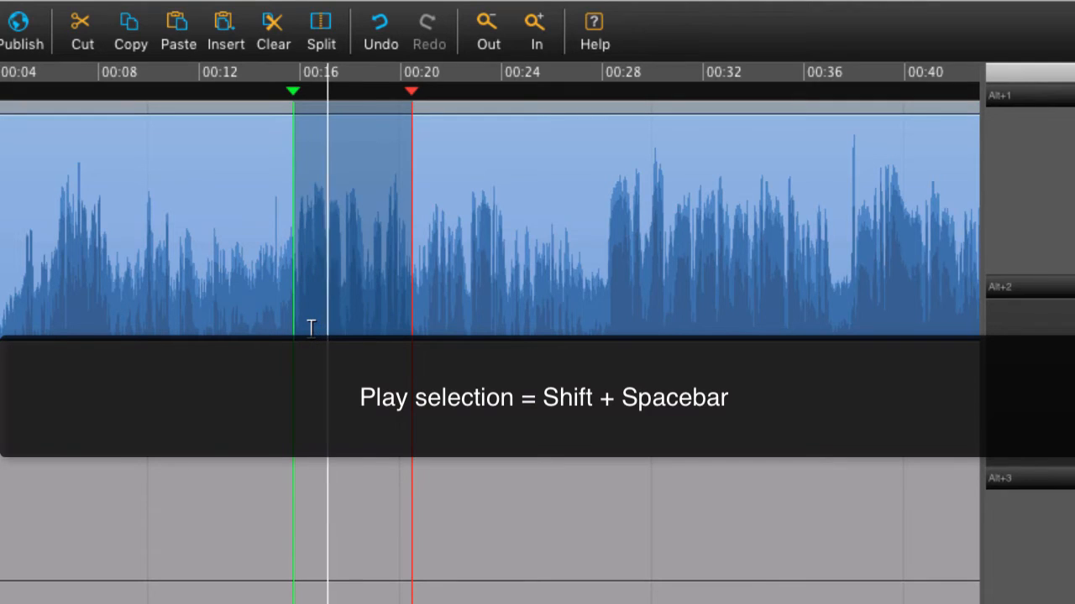
pyautogui.click(535, 42)
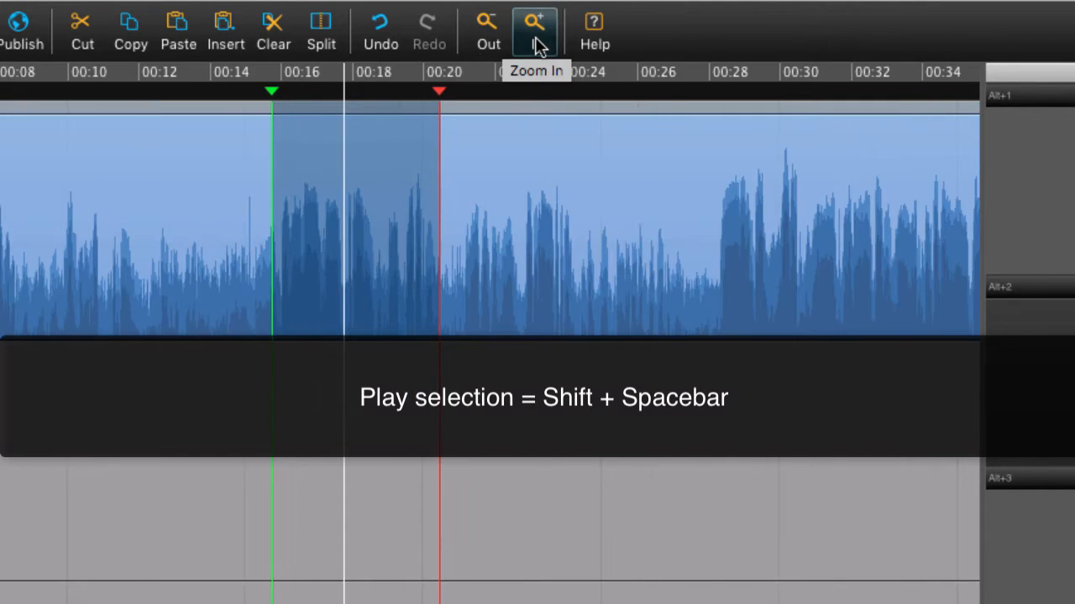
pyautogui.click(537, 43)
pyautogui.click(537, 43)
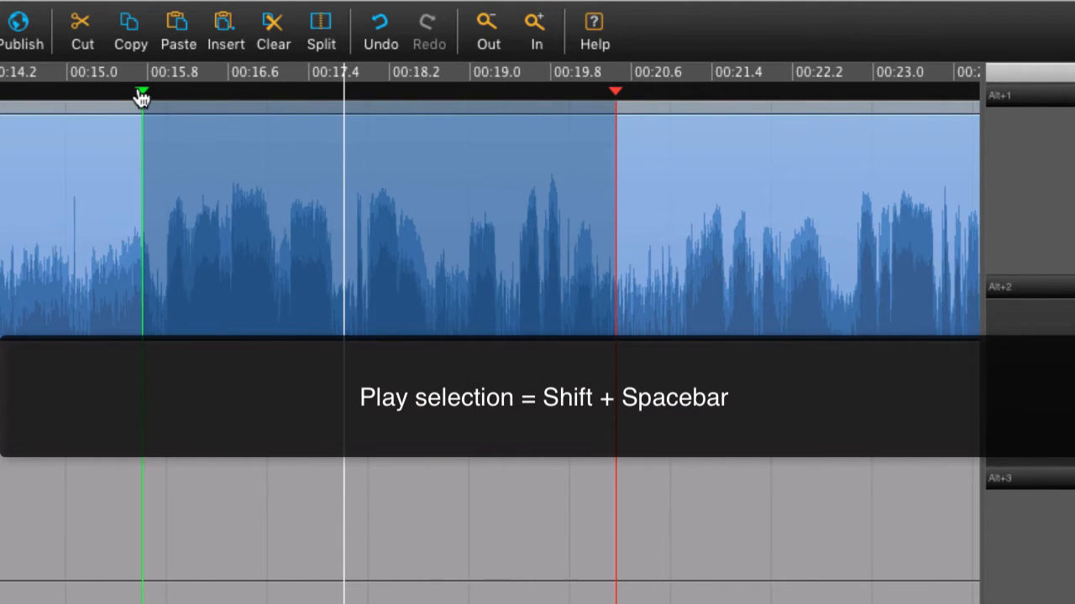
pyautogui.moveTo(141, 98); pyautogui.dragTo(163, 98)
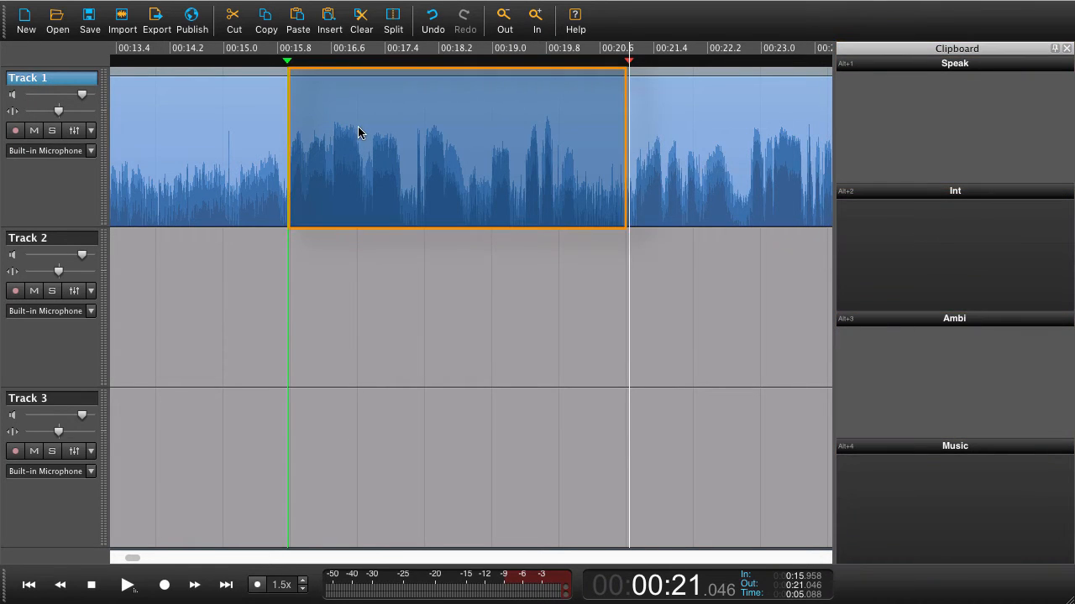
# Move the selected passage from Track 1 to the Int clipboard group and rename the clip "My name is"
pyautogui.moveTo(365, 135); pyautogui.dragTo(909, 233)
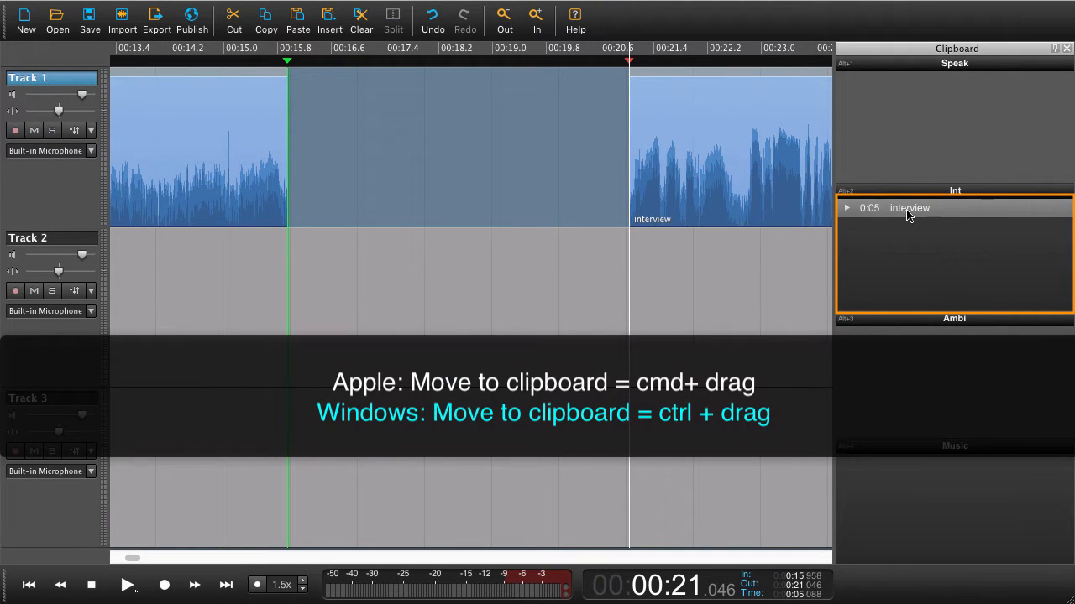
pyautogui.press('Return')
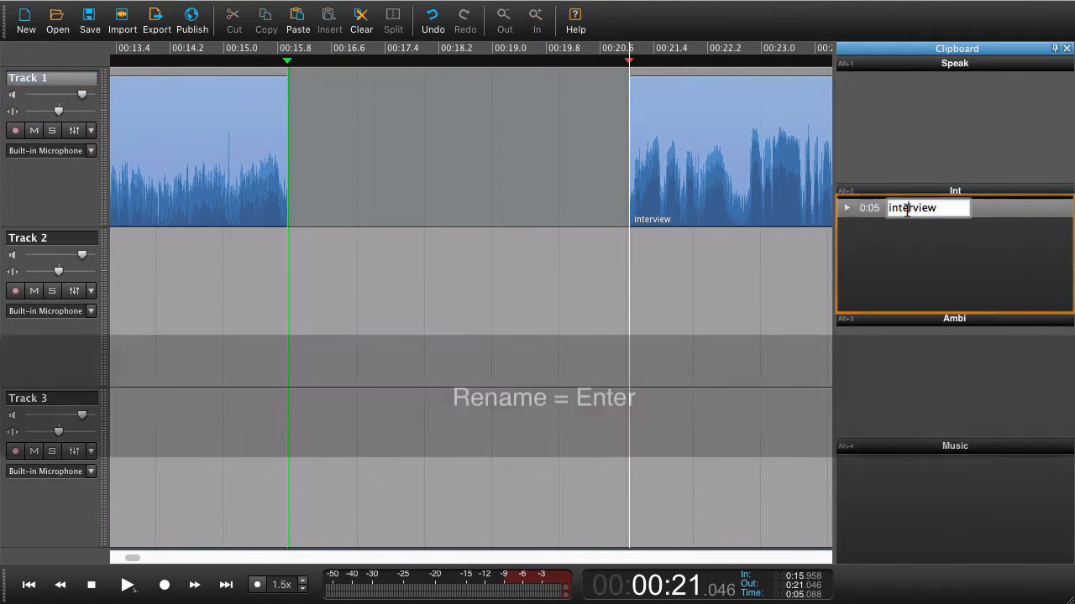
pyautogui.write('My name is')
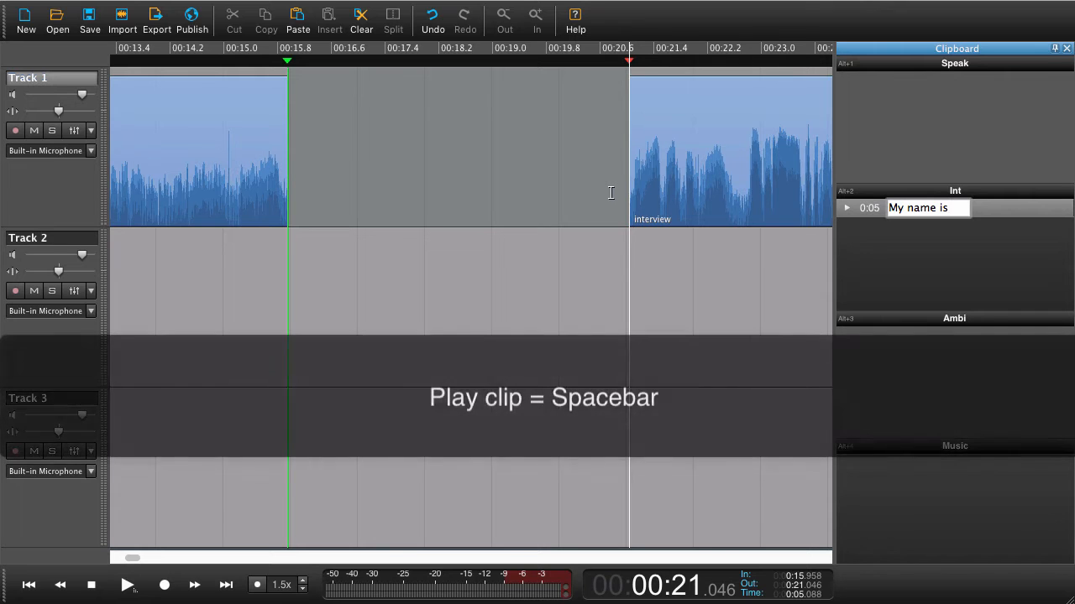
pyautogui.click(881, 242)
# Play the "My name is" clip in the Int group, and play Track 1 from about 00:28.3
pyautogui.click(890, 211)
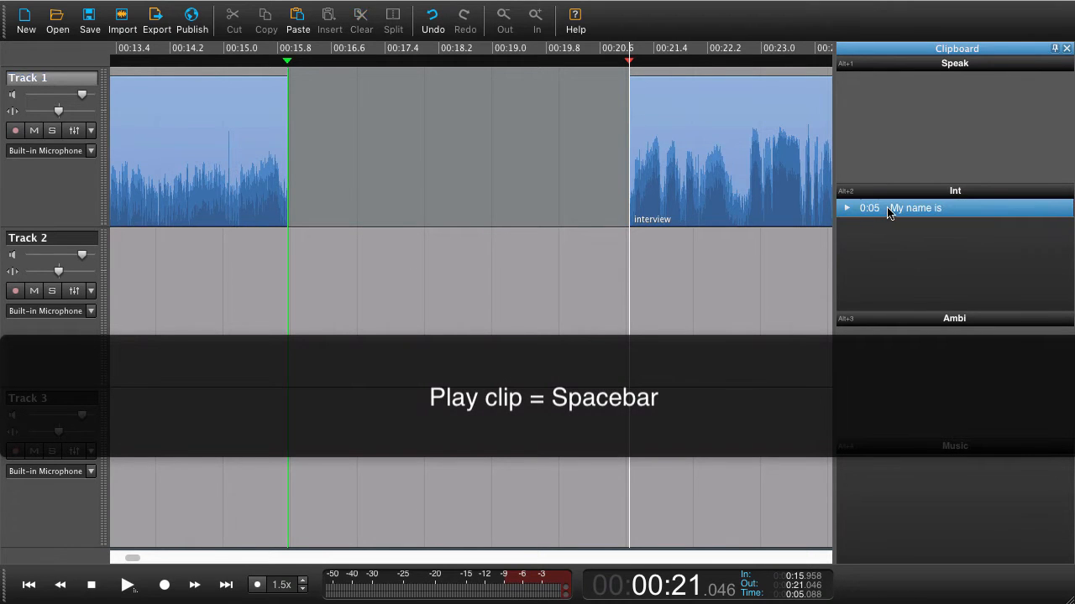
pyautogui.click(846, 210)
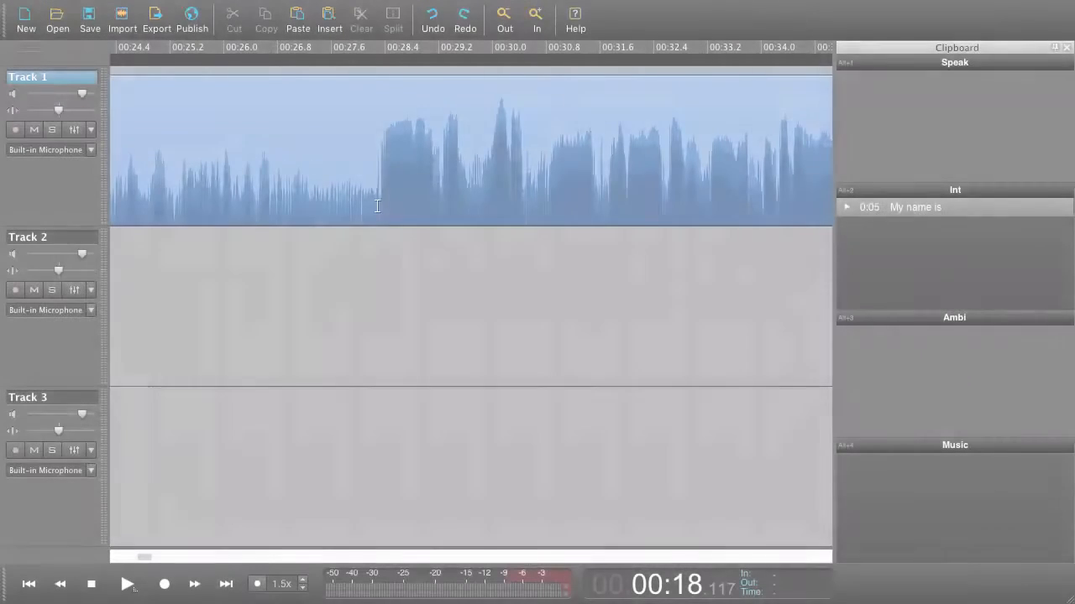
pyautogui.click(377, 206)
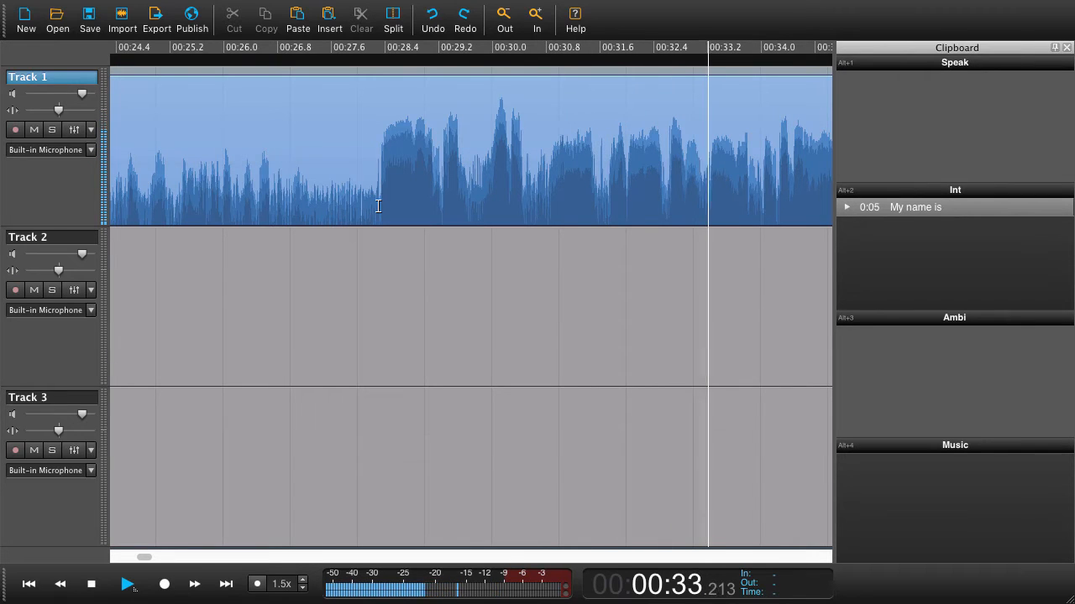
pyautogui.press('space')
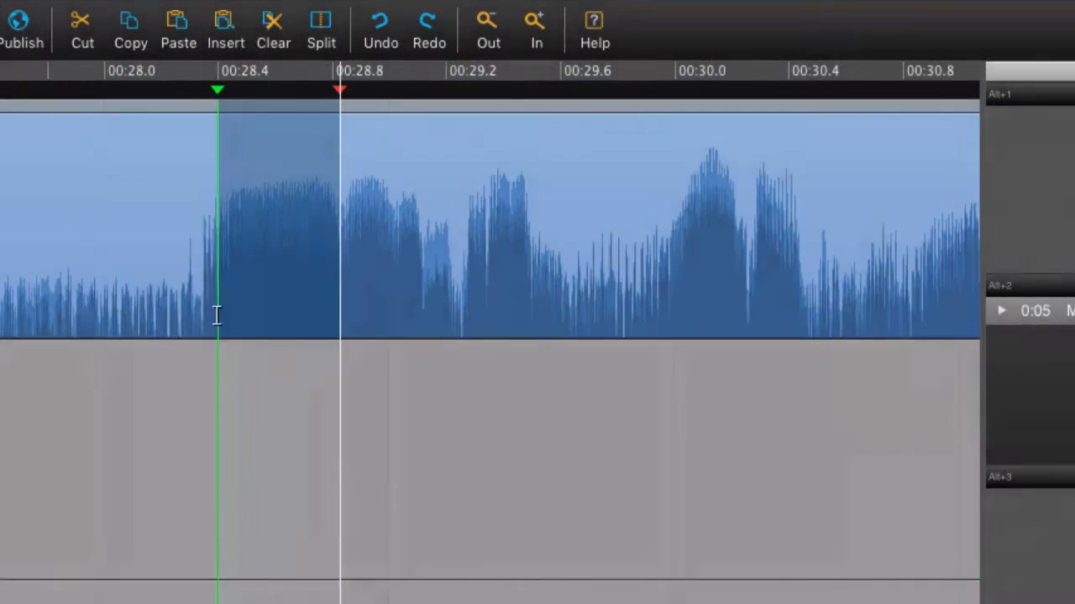
# Extend the start of the selection back to about 00:28.3 and cut the selected audio up to about 00:28.8
pyautogui.moveTo(217, 315); pyautogui.dragTo(199, 317)
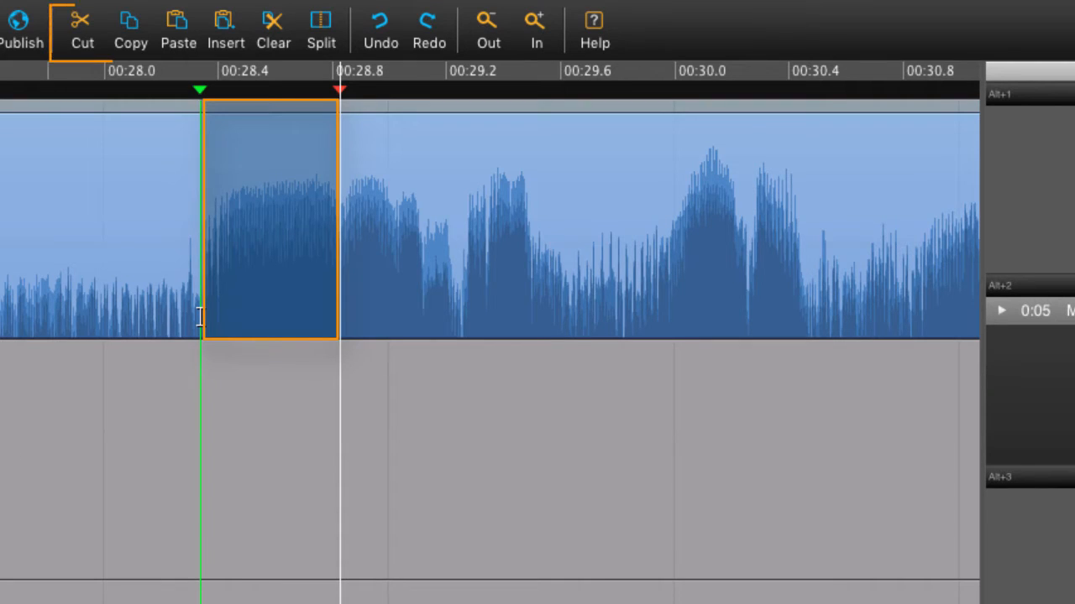
pyautogui.click(89, 51)
# Play Track 1 onward from the cut and split it at the repeated "we" at about 00:38.3
pyautogui.click(69, 323)
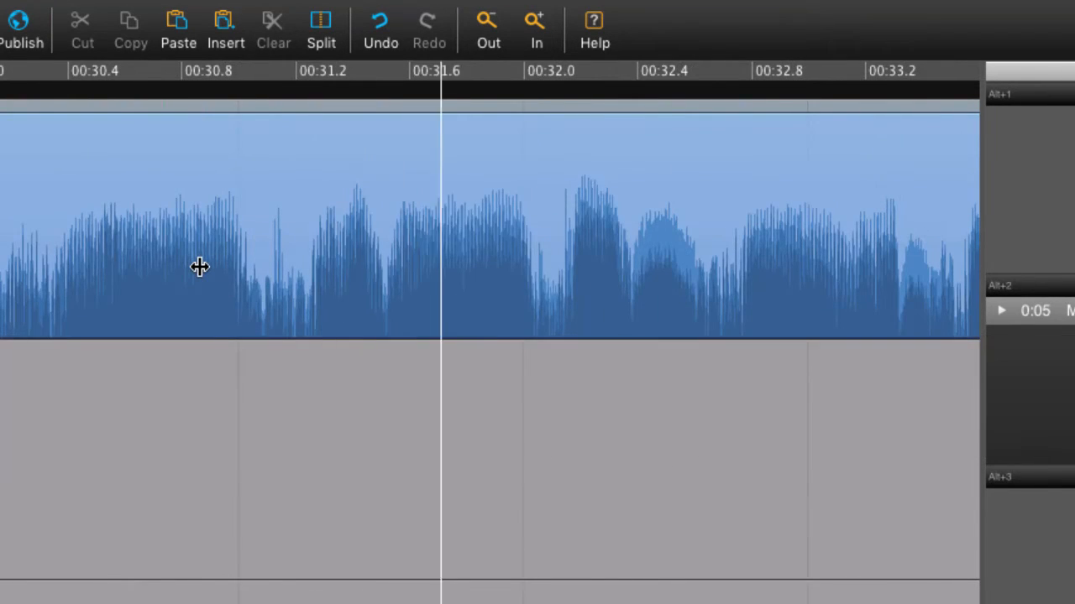
pyautogui.press('Down')
pyautogui.press('Down')
pyautogui.press('Down')
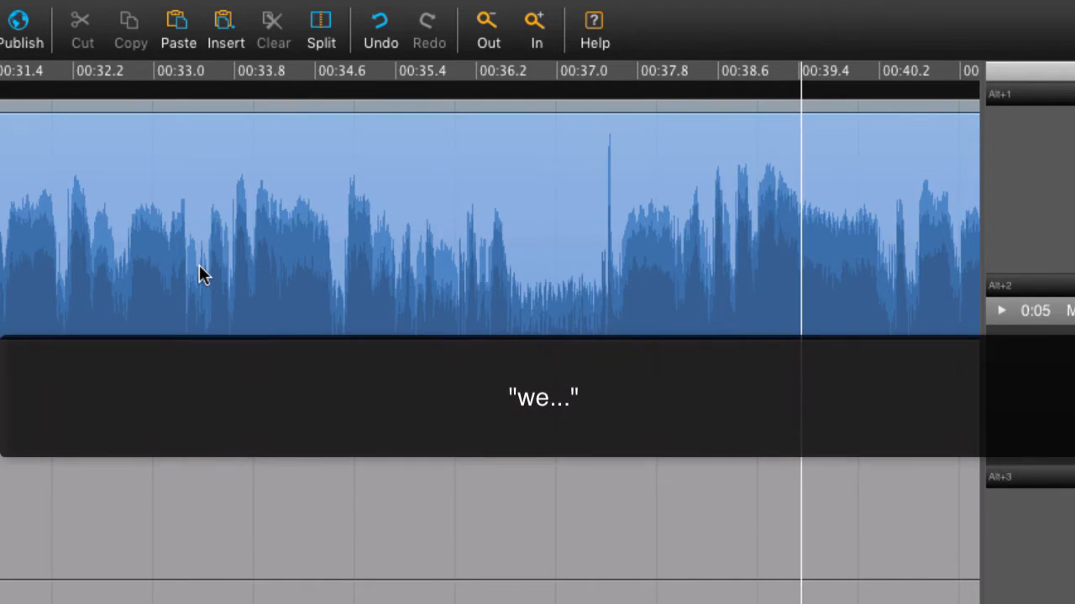
pyautogui.click(677, 297)
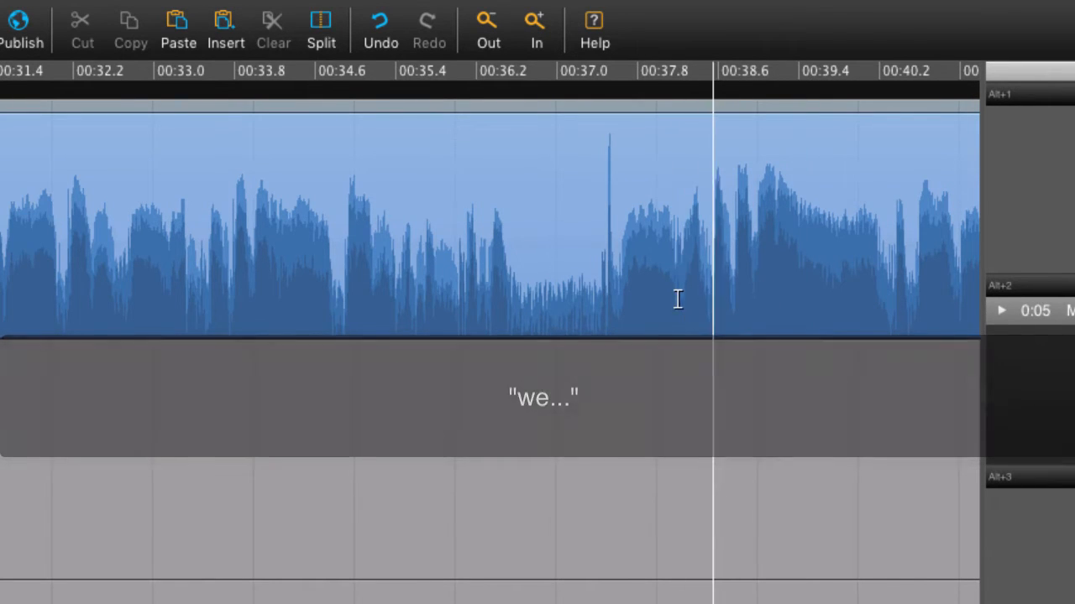
pyautogui.click(685, 300)
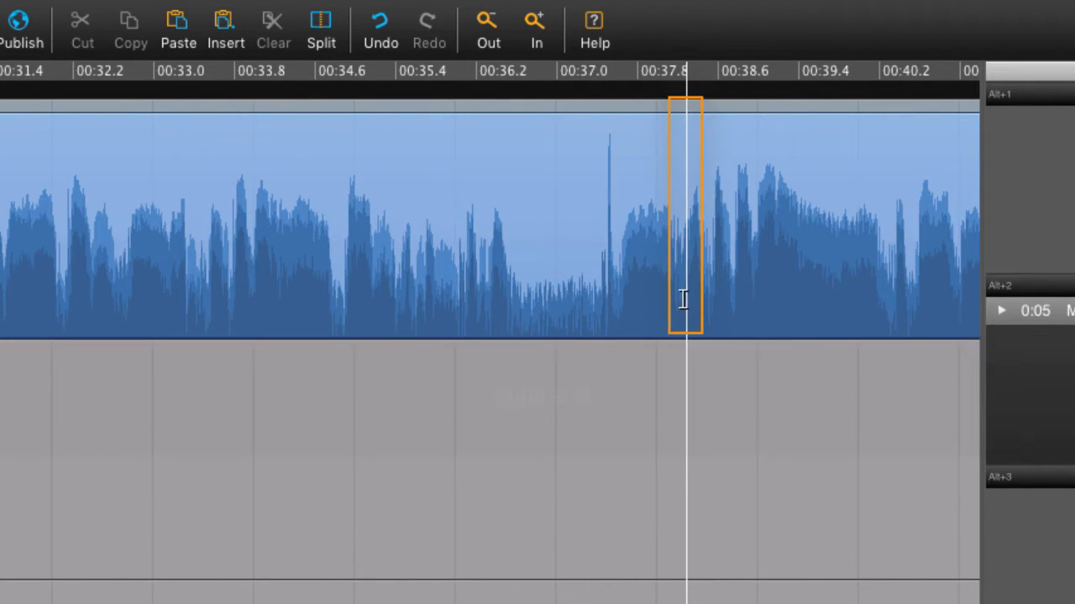
pyautogui.click(330, 50)
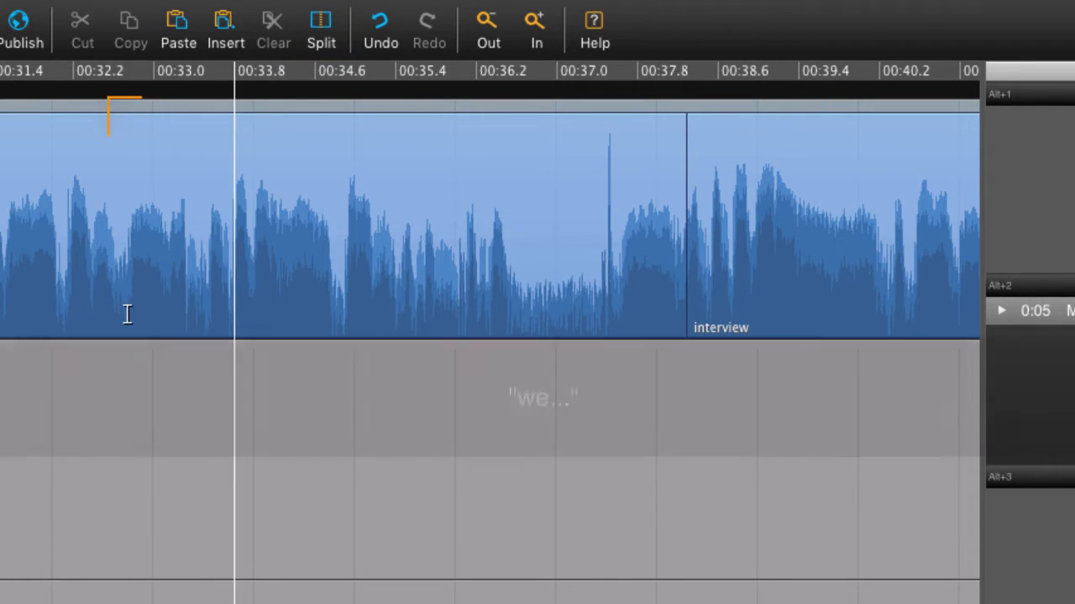
# Split Track 1 at the earlier "we" at about 00:32.7 and cut the piece between the two splits
pyautogui.click(127, 314)
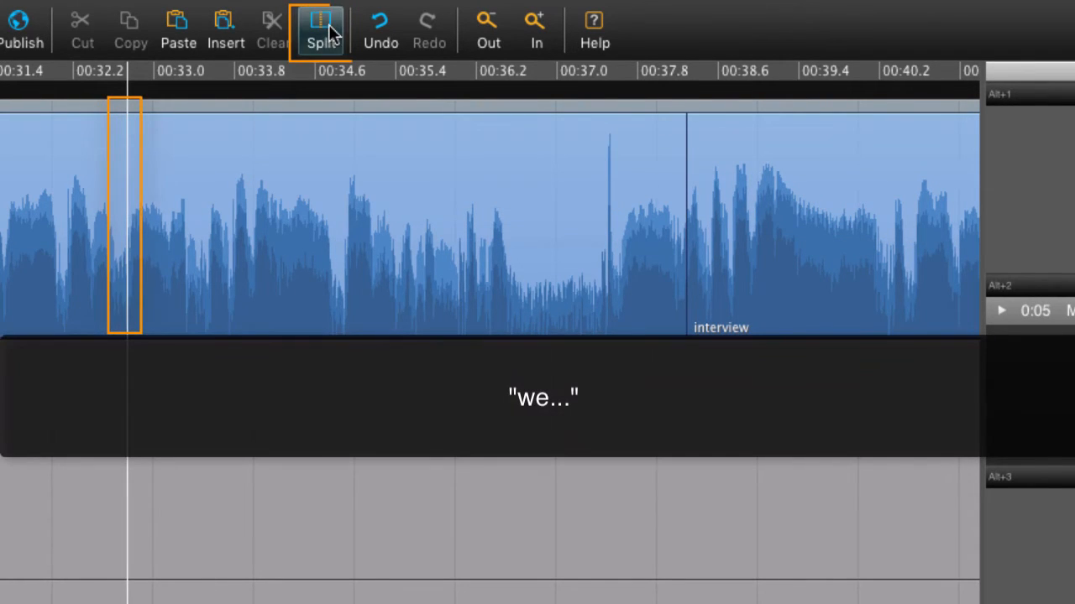
pyautogui.click(320, 30)
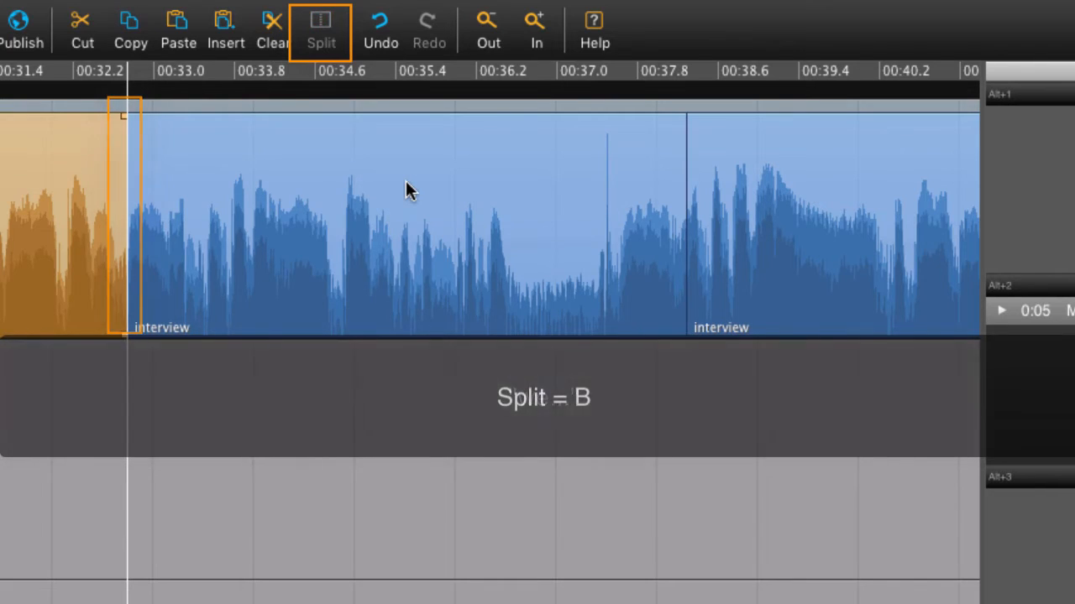
pyautogui.click(407, 191)
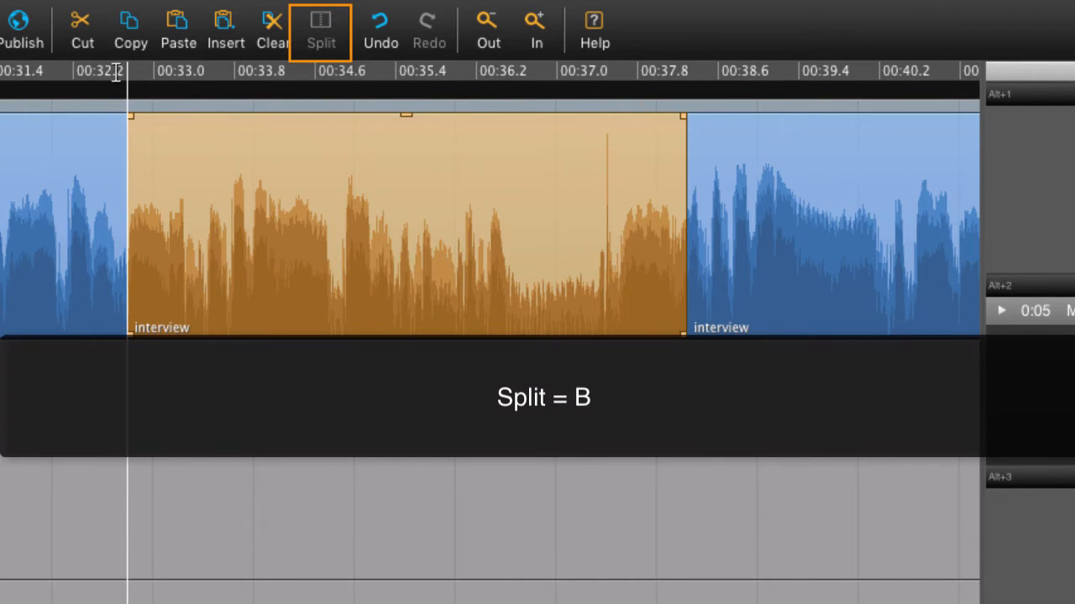
pyautogui.click(83, 39)
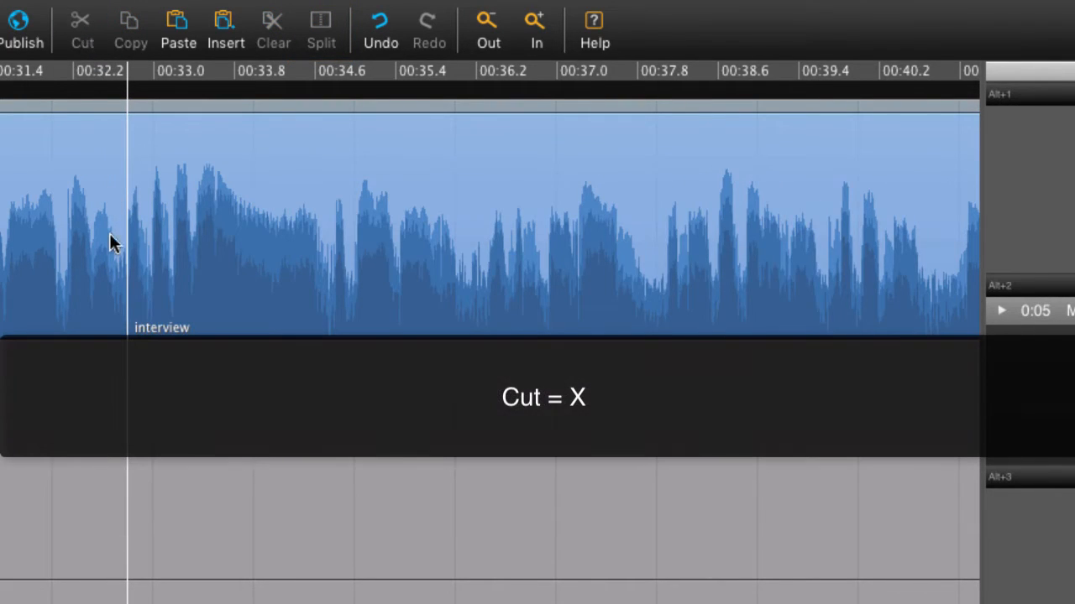
# Play Track 1 from about 00:30.2 across the new join to check how the edit sounds
pyautogui.click(534, 37)
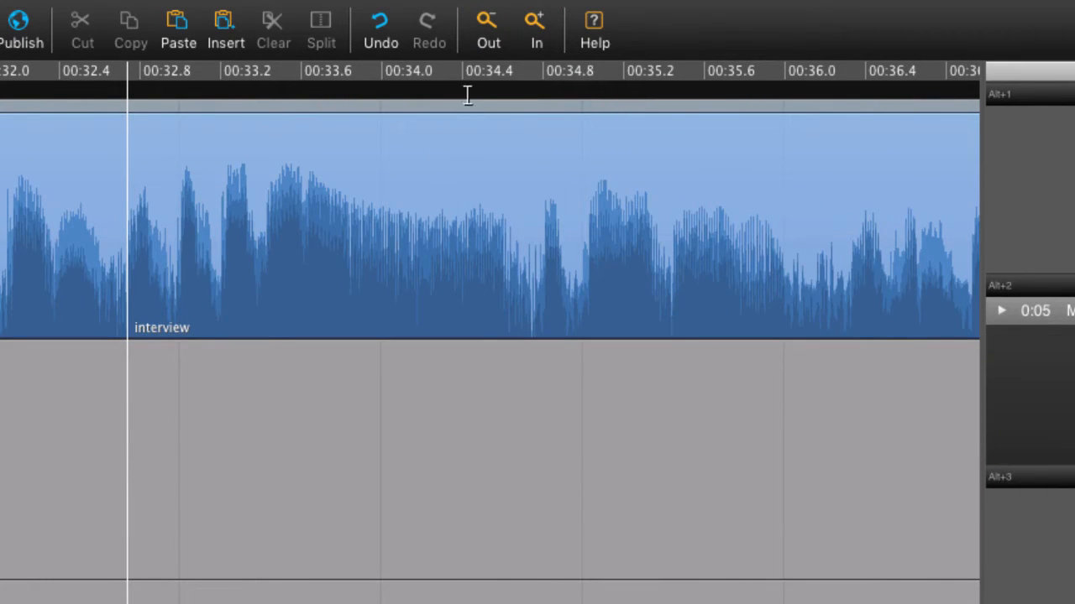
pyautogui.click(486, 42)
pyautogui.click(487, 42)
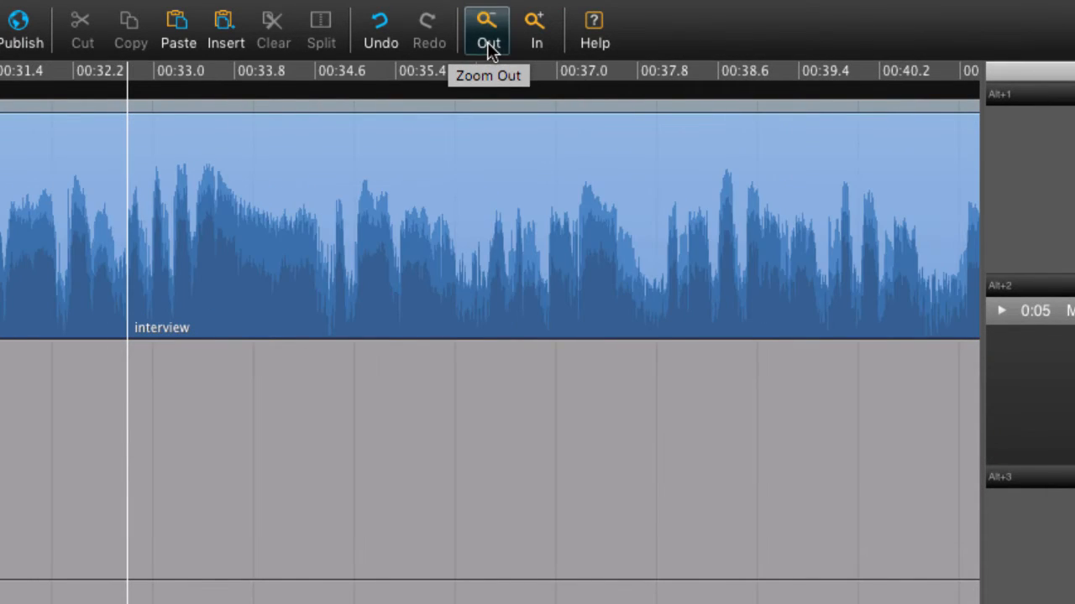
pyautogui.click(487, 42)
pyautogui.click(487, 42)
pyautogui.hscroll(-5, 312, 238)
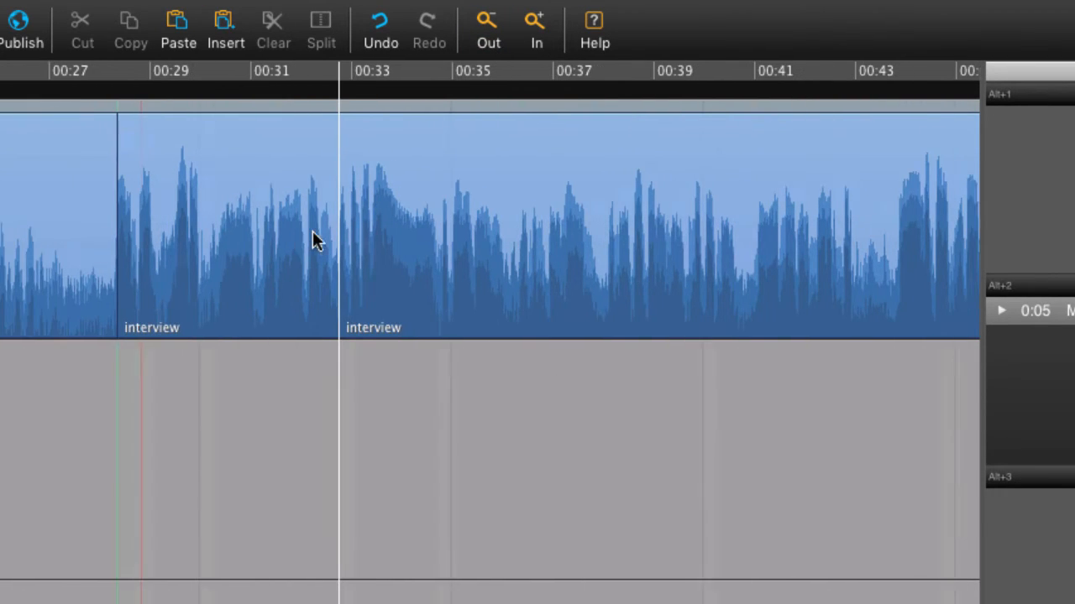
pyautogui.click(277, 326)
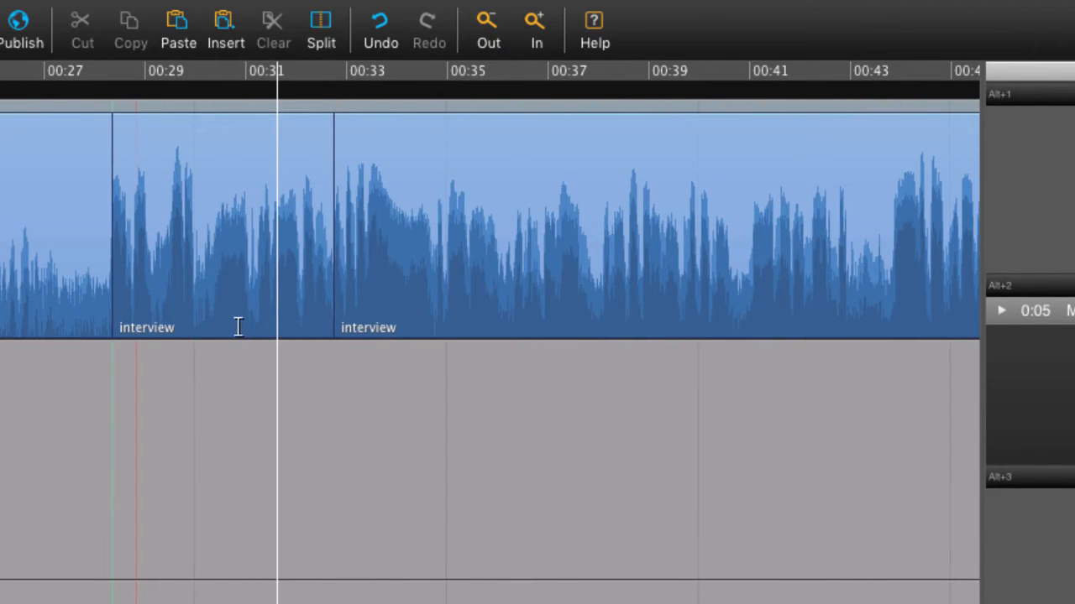
pyautogui.click(208, 326)
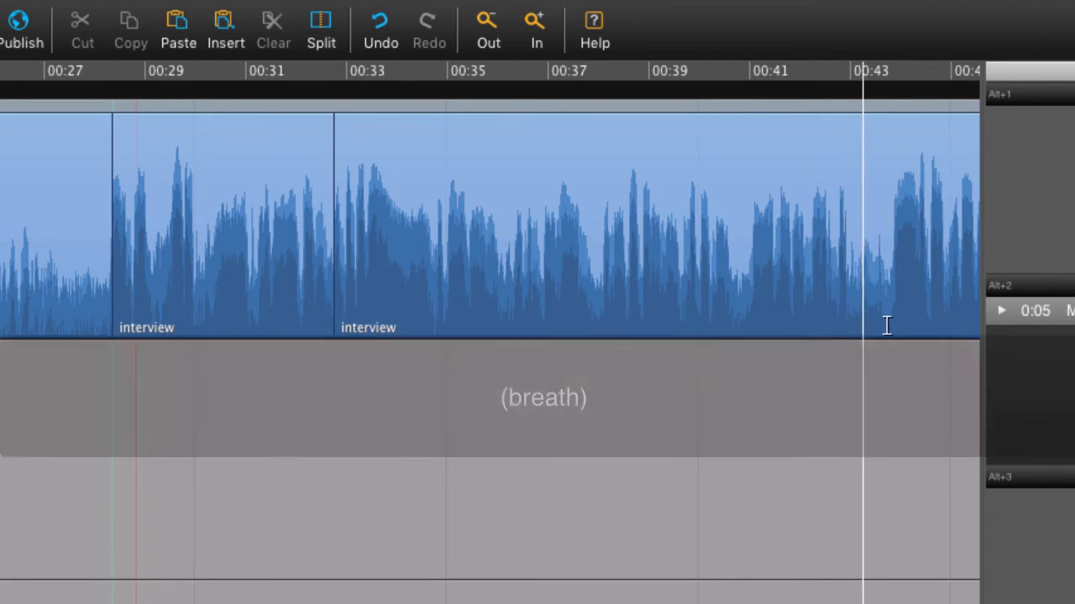
# Split Track 1 at the breath at about 00:43.8 and move the following interview clip about 2 seconds later
pyautogui.click(891, 315)
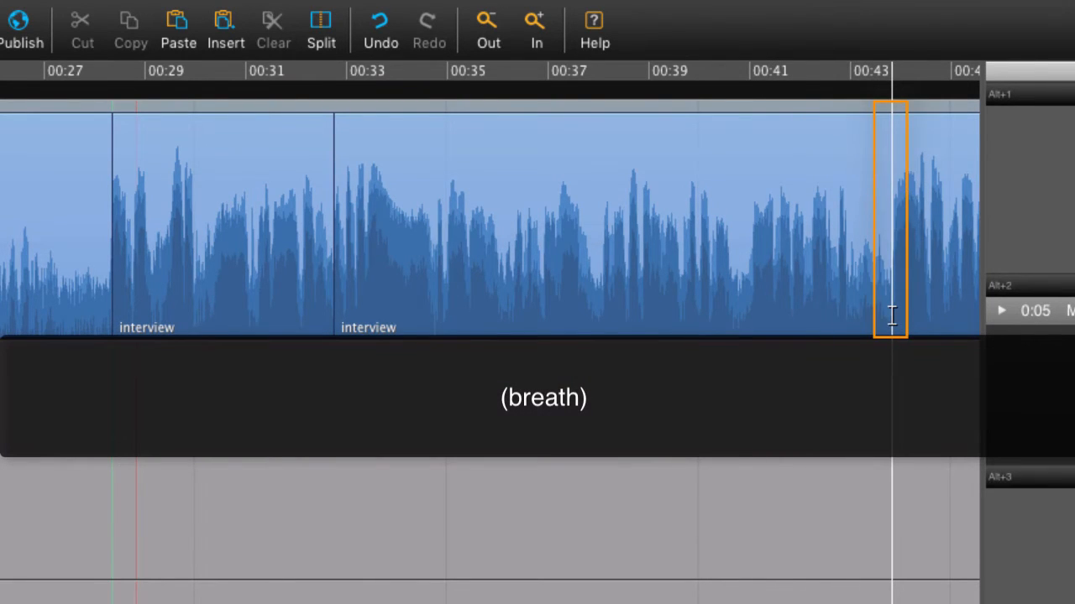
pyautogui.click(316, 38)
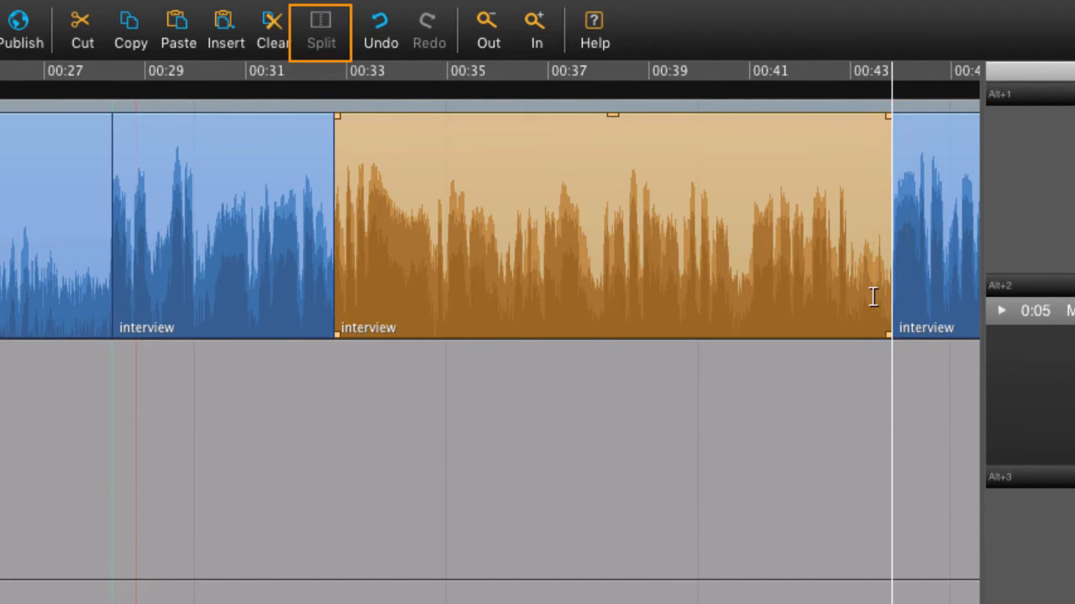
pyautogui.hscroll(5, 873, 296)
pyautogui.click(720, 244)
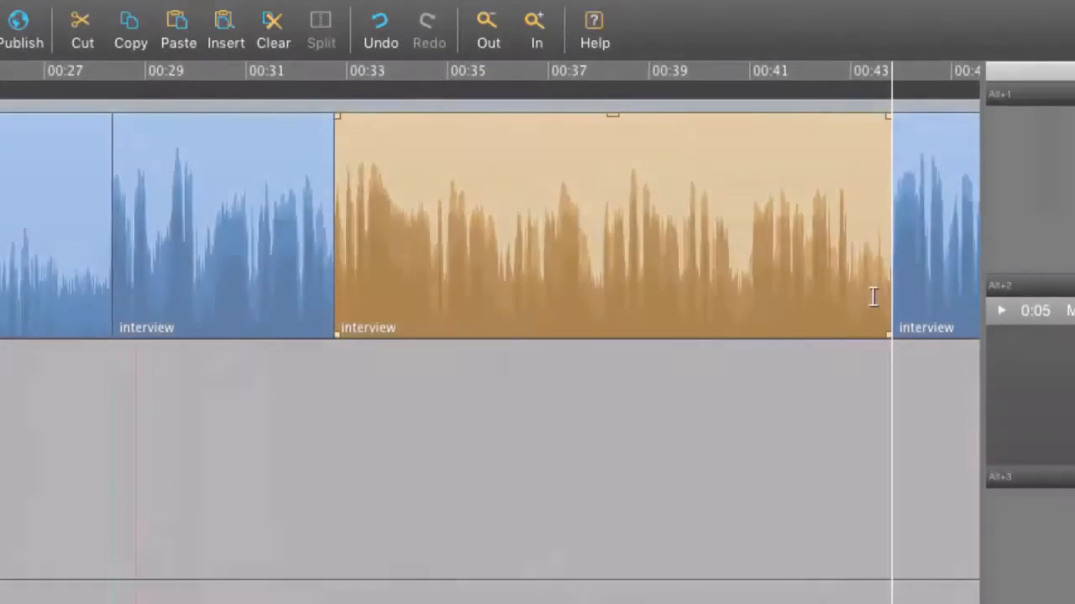
pyautogui.hscroll(5, 870, 294)
pyautogui.click(719, 244)
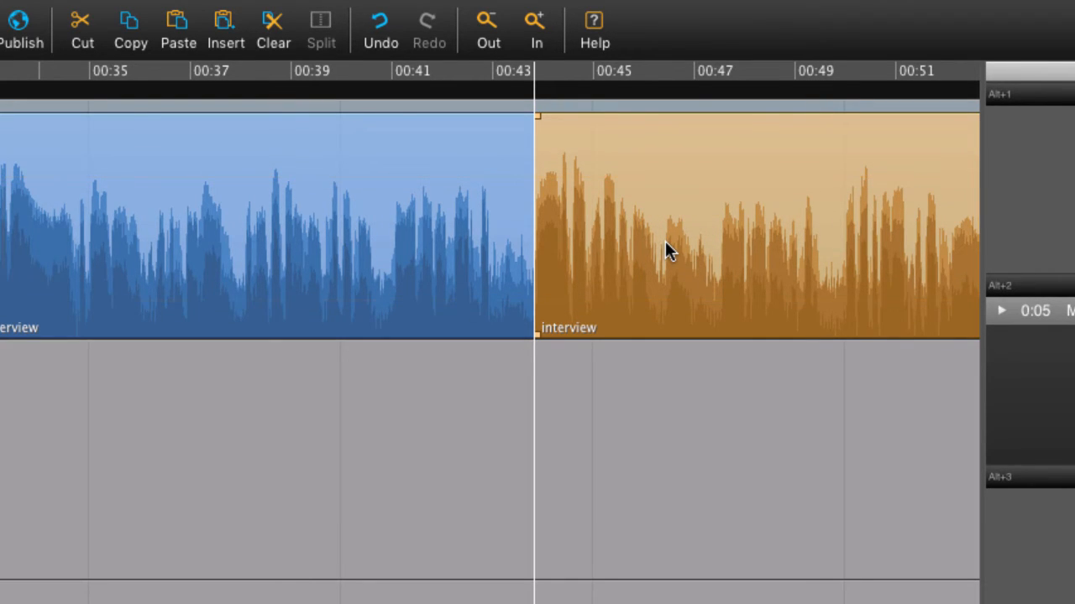
pyautogui.moveTo(666, 241); pyautogui.dragTo(766, 243)
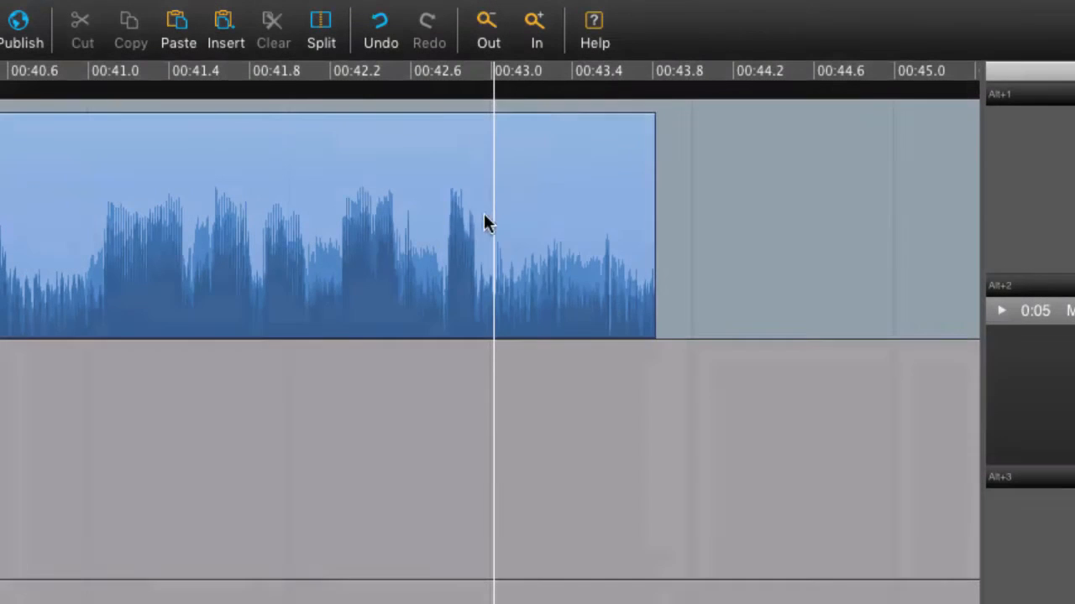
# Add a fade-out to the end of the interview clip, from about 00:43.1 to 00:43.8
pyautogui.click(562, 234)
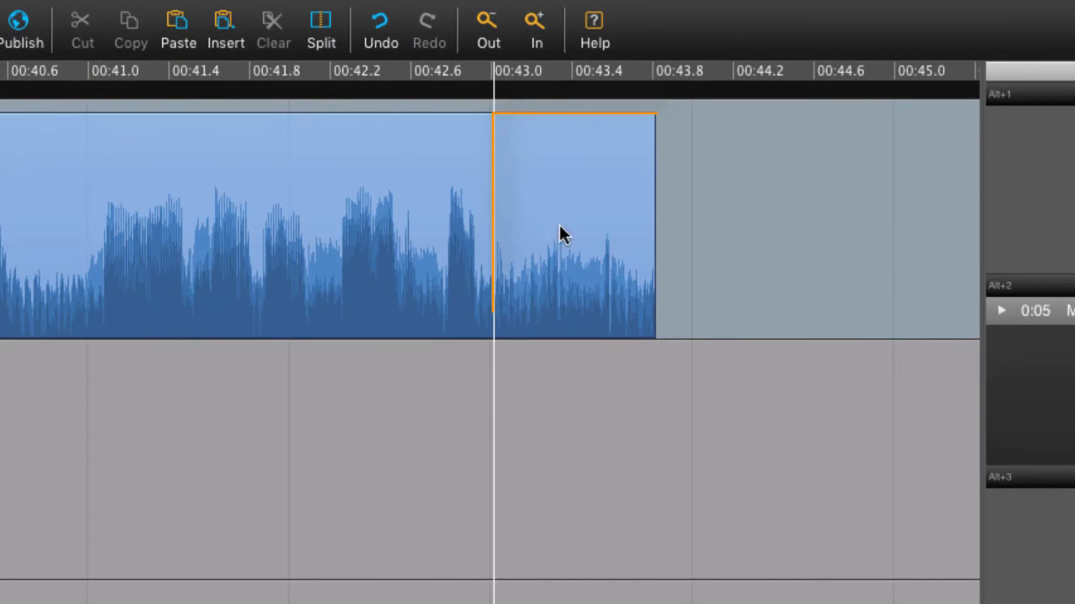
pyautogui.click(630, 190)
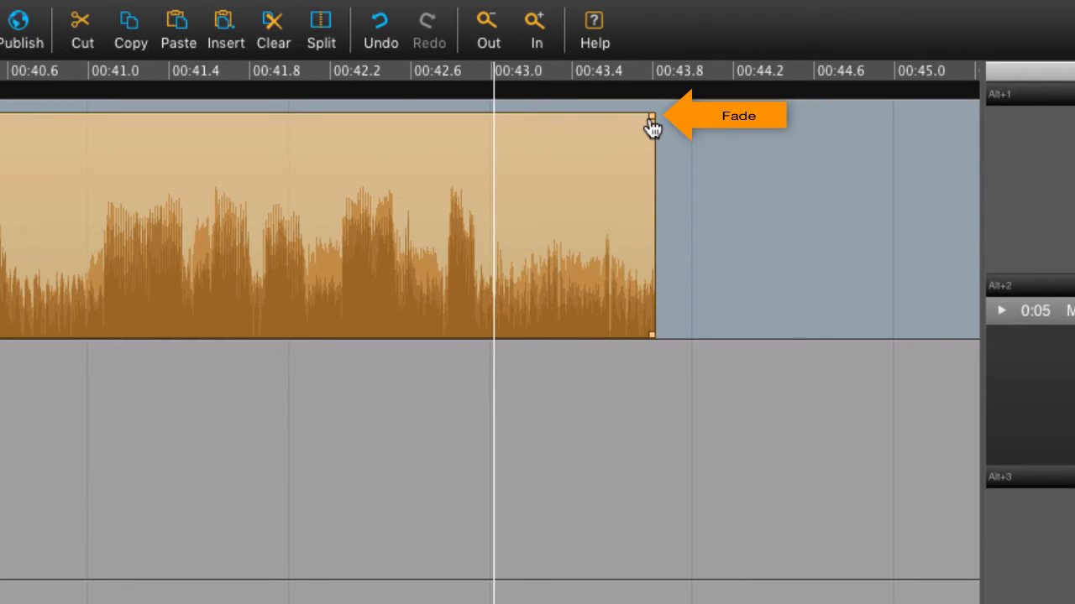
pyautogui.moveTo(651, 119); pyautogui.dragTo(499, 158)
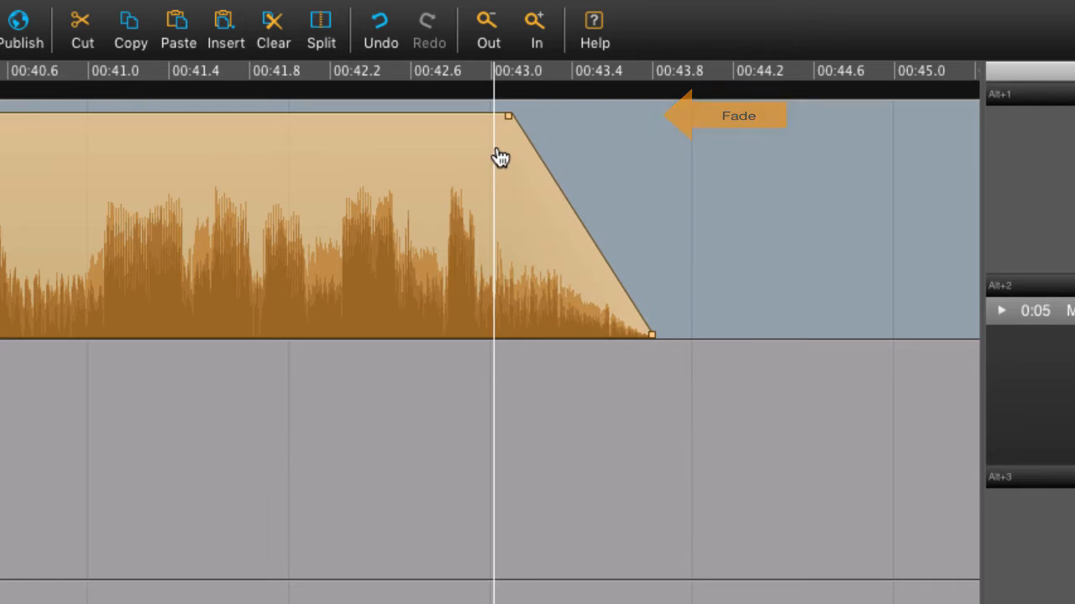
# Split Track 1 at about 00:27.3 and fade in the short piece before the passage up to about 00:28.1
pyautogui.scroll(-5, 471, 191)
pyautogui.scroll(-4, 471, 191)
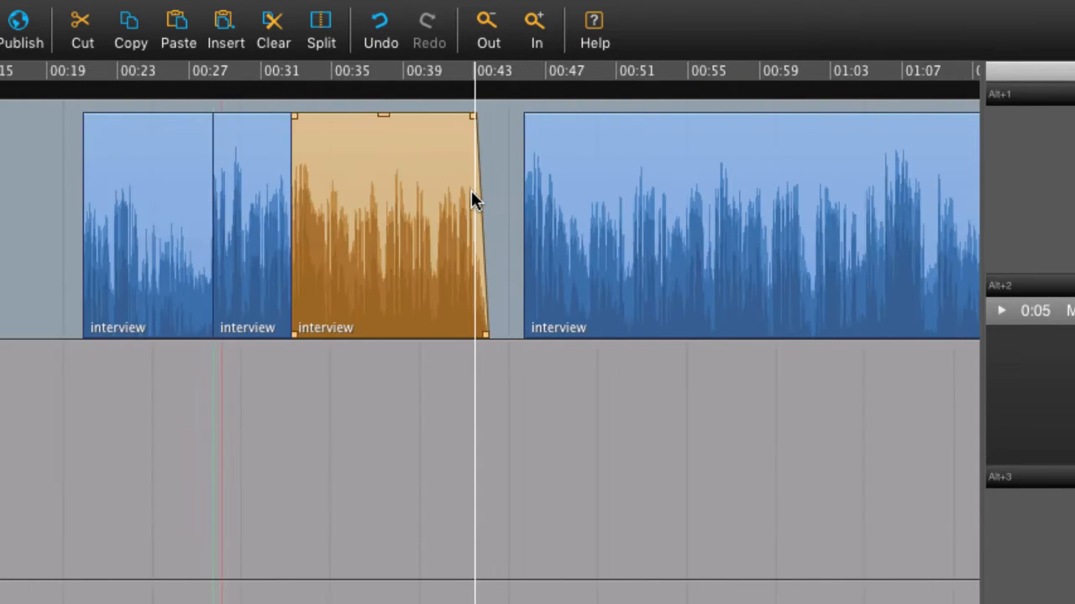
pyautogui.hscroll(-5, 471, 190)
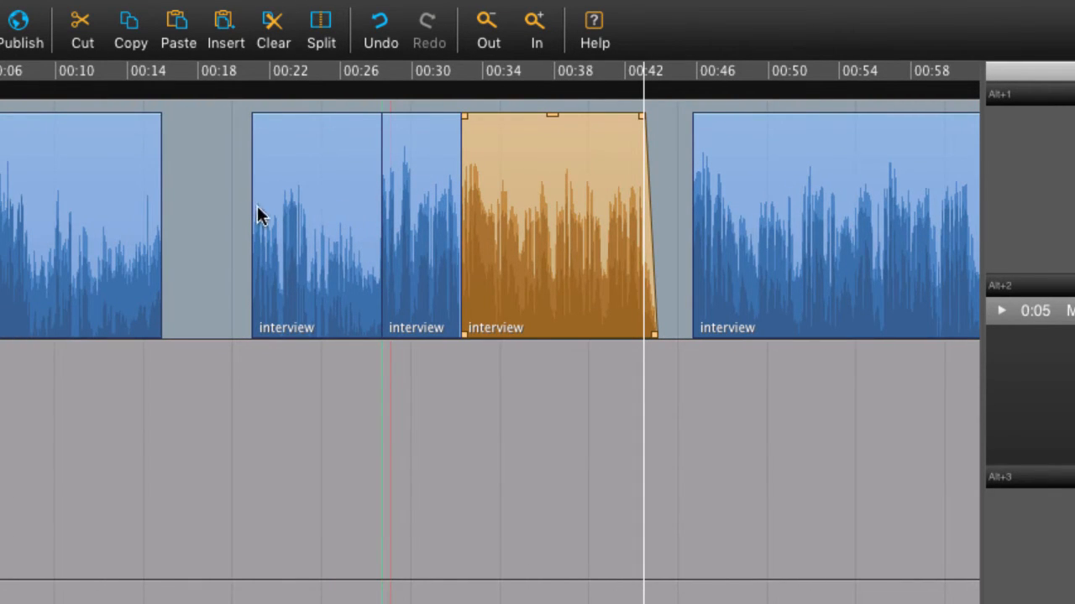
pyautogui.click(244, 279)
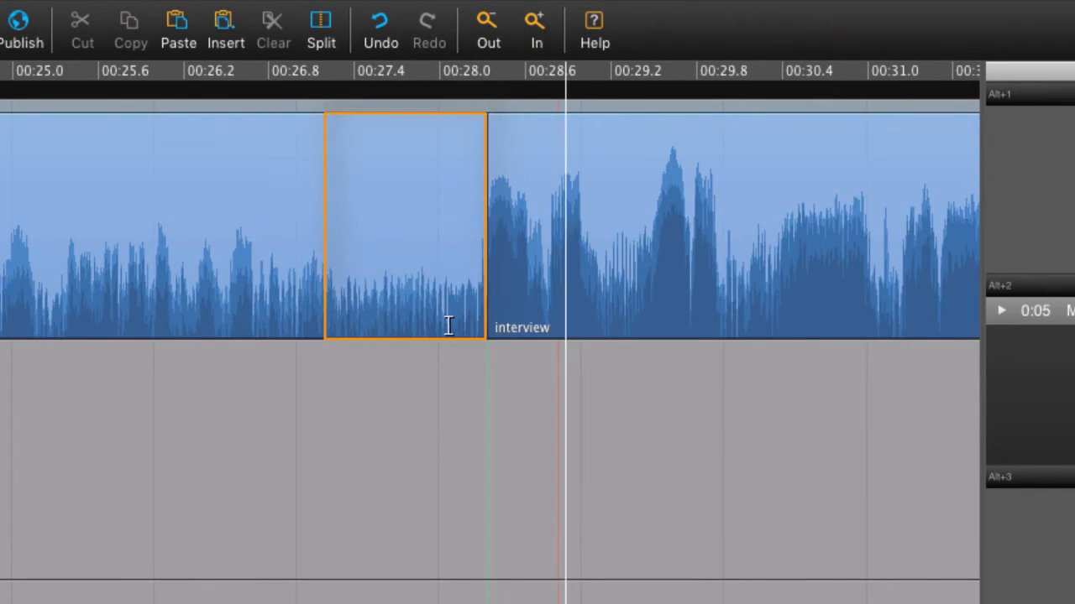
pyautogui.click(337, 326)
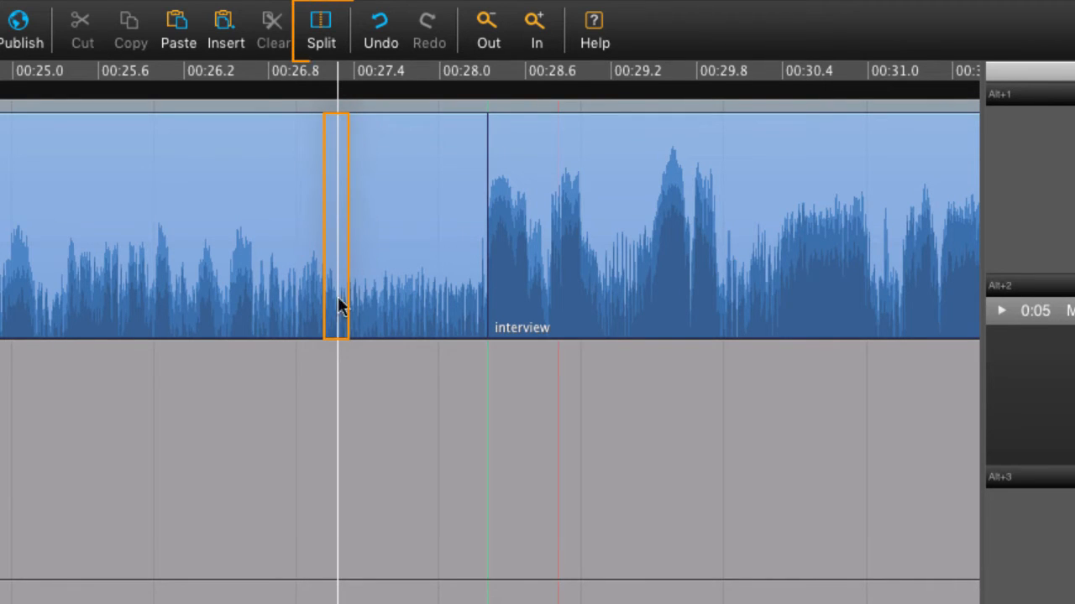
pyautogui.click(320, 36)
pyautogui.click(372, 164)
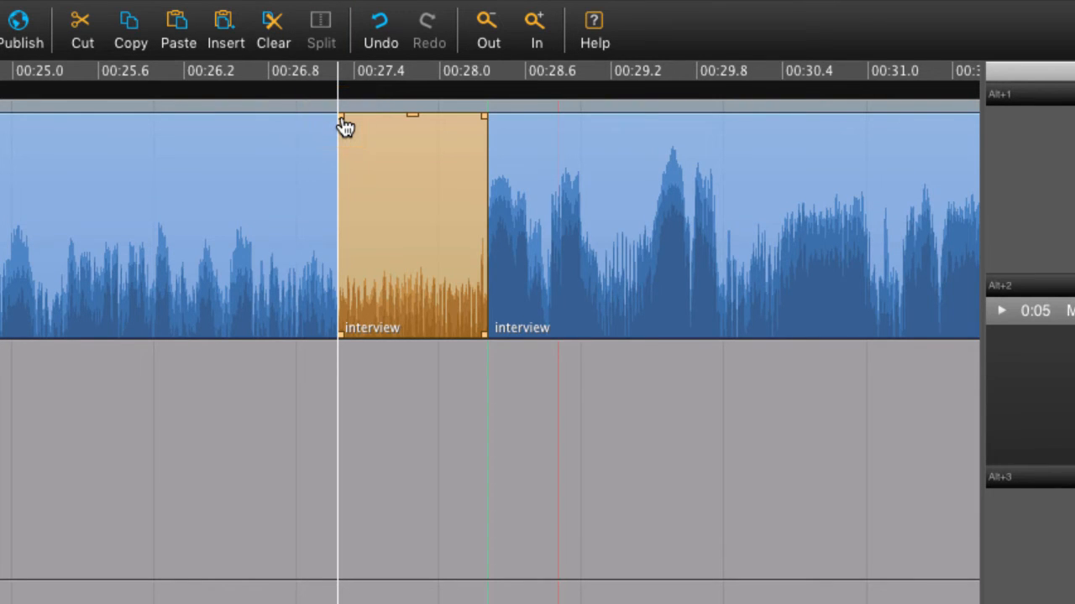
pyautogui.moveTo(344, 126); pyautogui.dragTo(459, 128)
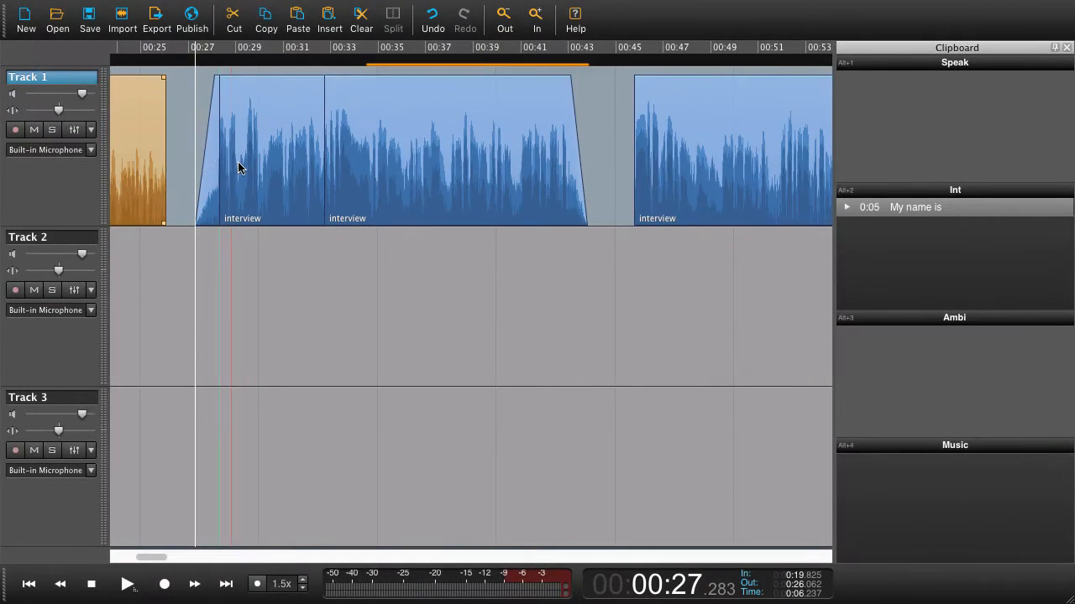
# Move the three adjoining clips of the faded passage from Track 1 to the Int clipboard group and rename them "We started"
pyautogui.click(203, 168)
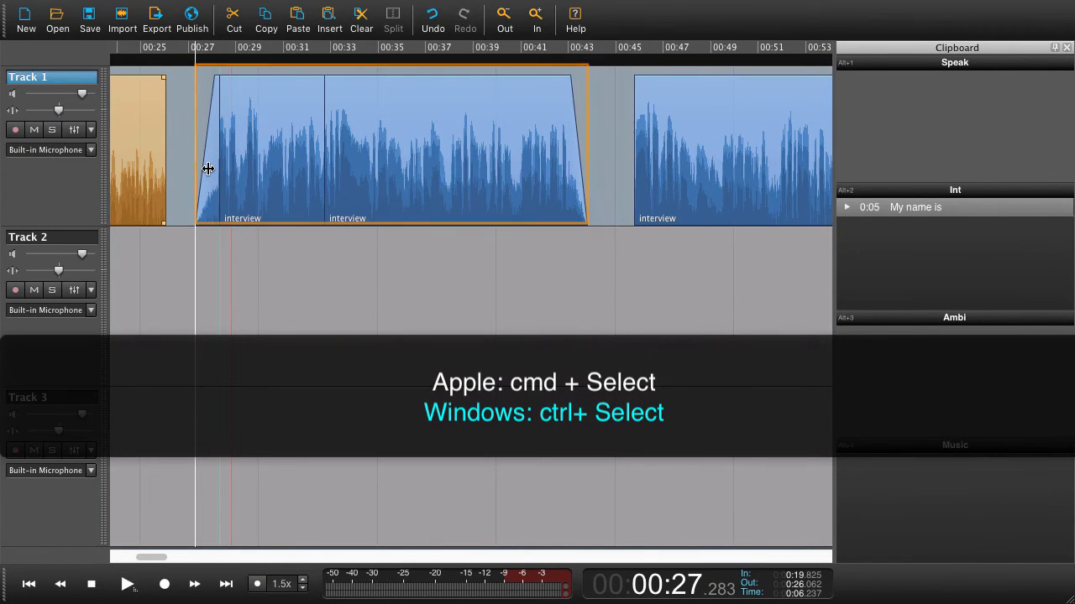
pyautogui.click(208, 169)
pyautogui.keyDown('super'); pyautogui.click(261, 167); pyautogui.keyUp('super')
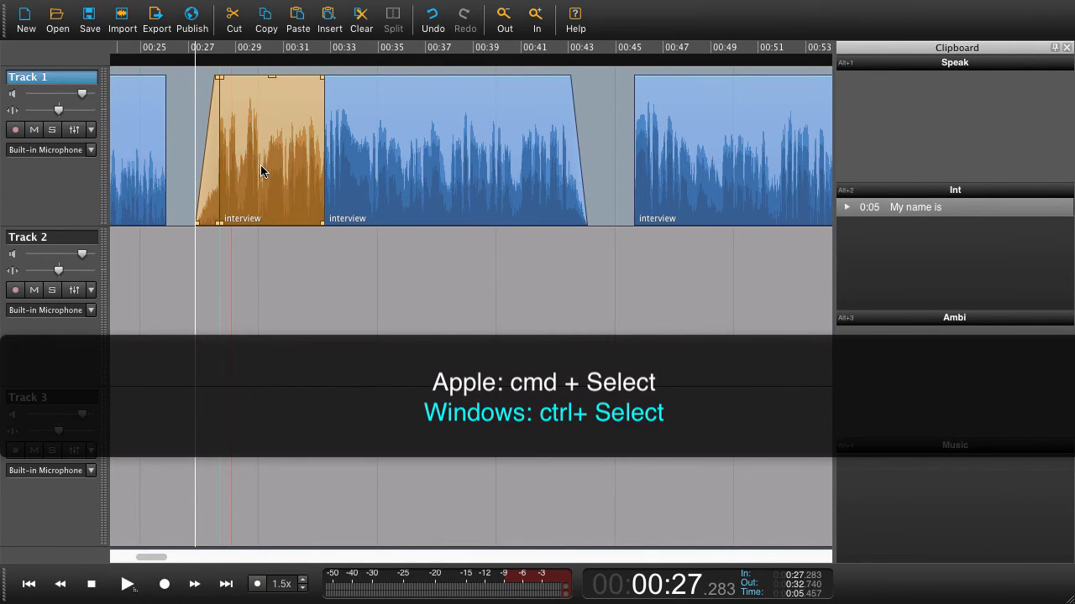
pyautogui.keyDown('super'); pyautogui.click(445, 166); pyautogui.keyUp('super')
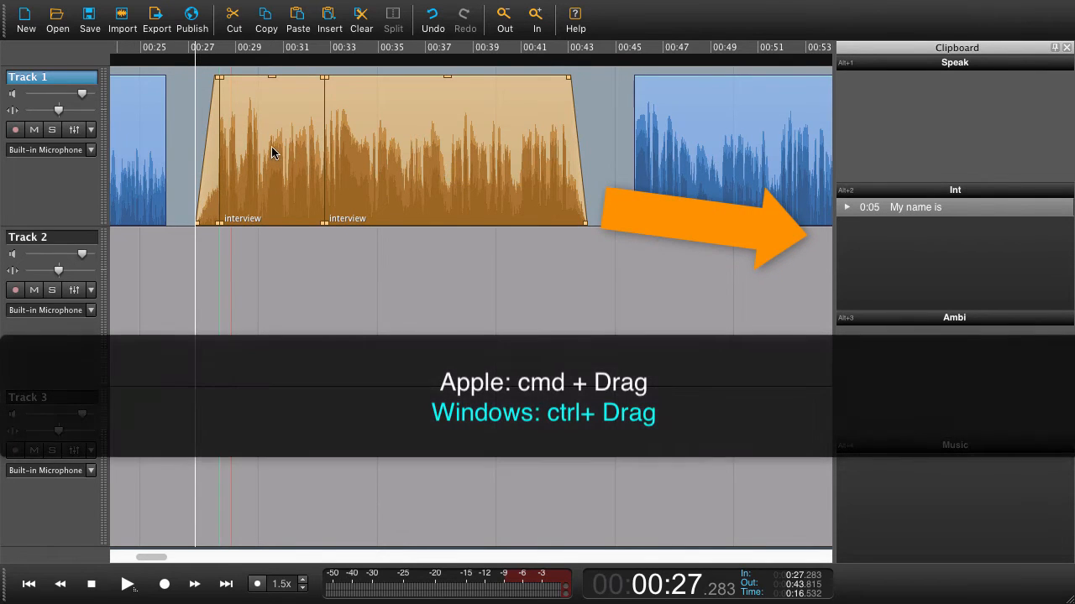
pyautogui.moveTo(270, 144); pyautogui.dragTo(901, 247)
pyautogui.doubleClick(910, 227)
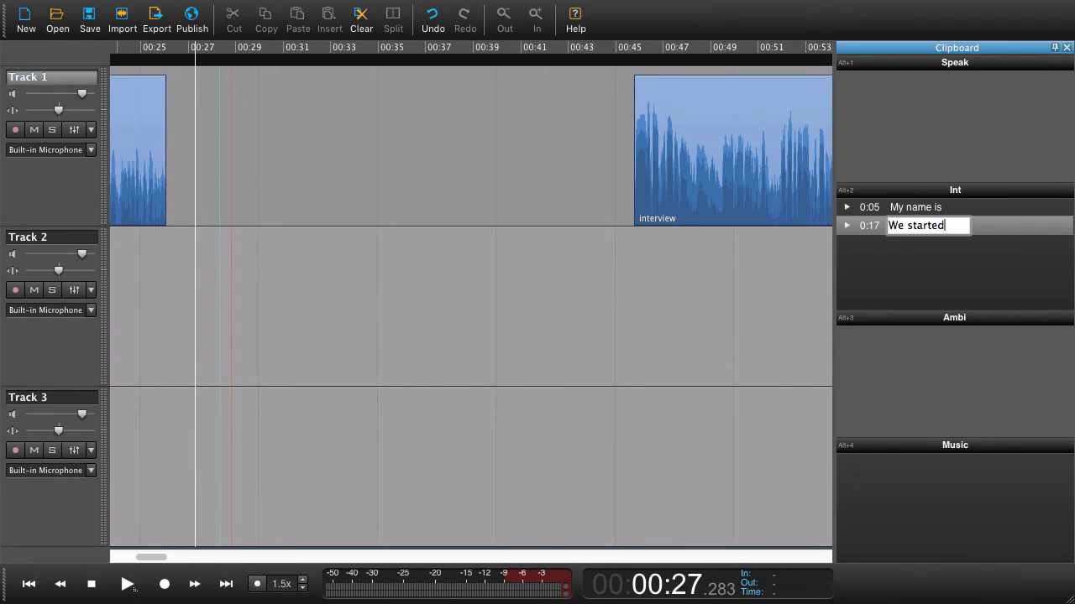
pyautogui.press('Return')
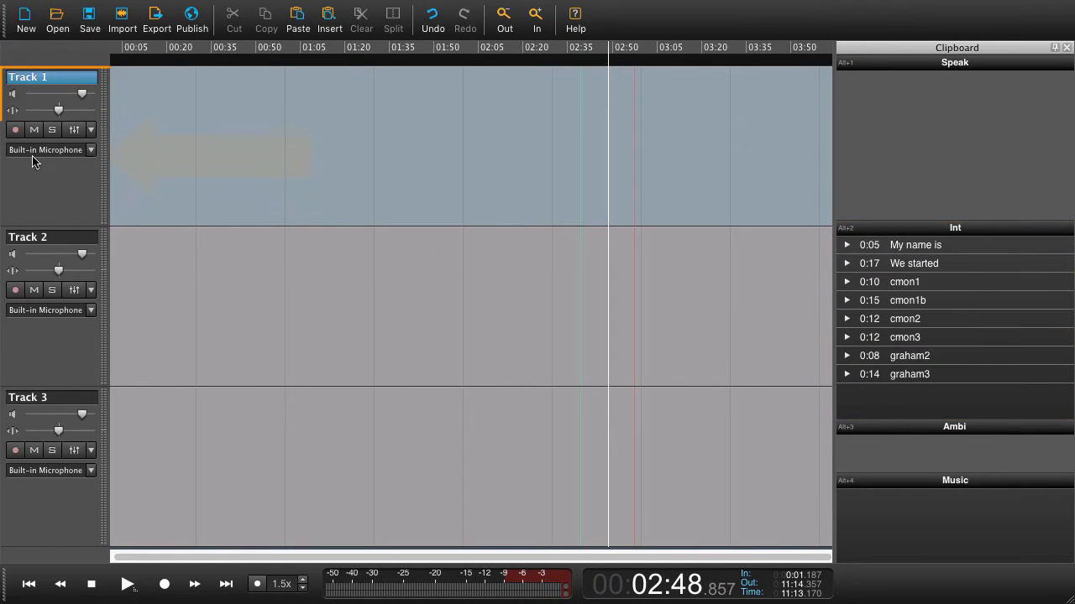
# Set Track 1's recording input to the left channel of the Scarlett 2i2 USB
pyautogui.click(90, 151)
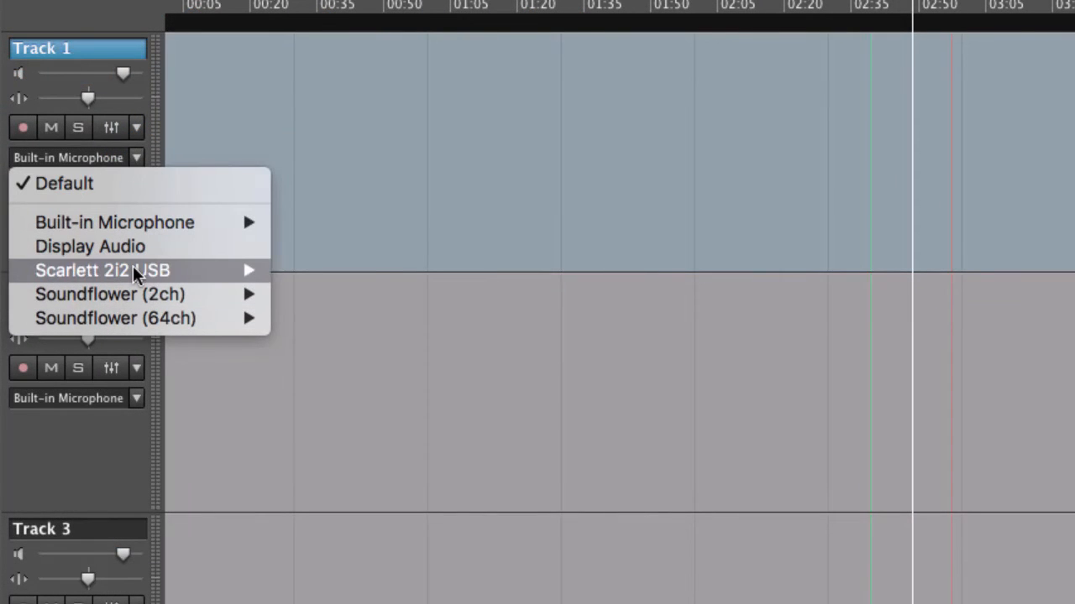
pyautogui.moveTo(152, 271)
pyautogui.click(316, 295)
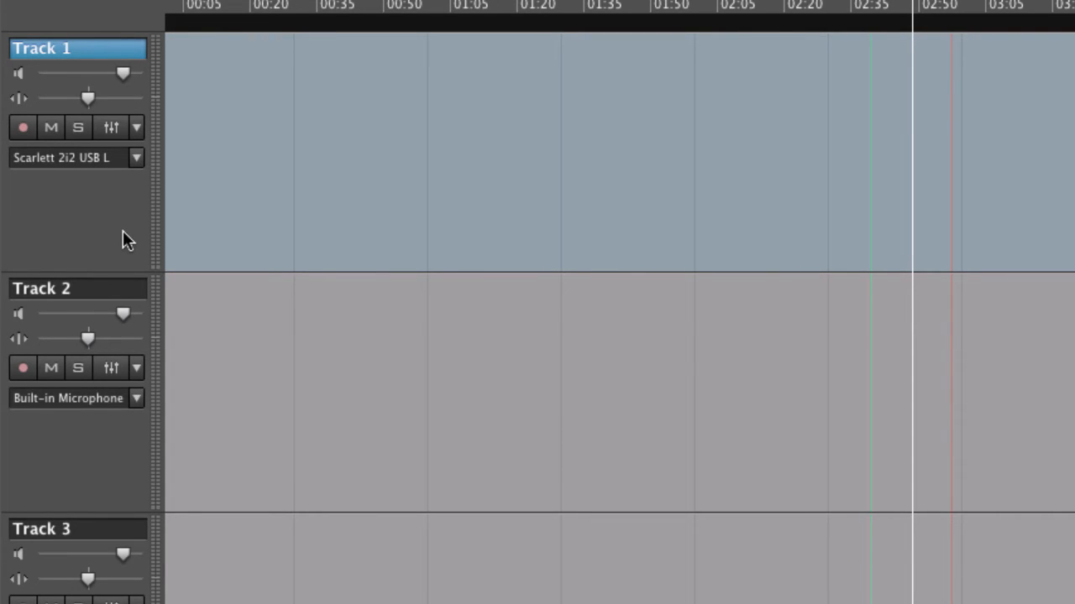
# Arm Track 1 and record the narration takes on it from about 00:03, ending the last take at about 00:45.7
pyautogui.click(23, 128)
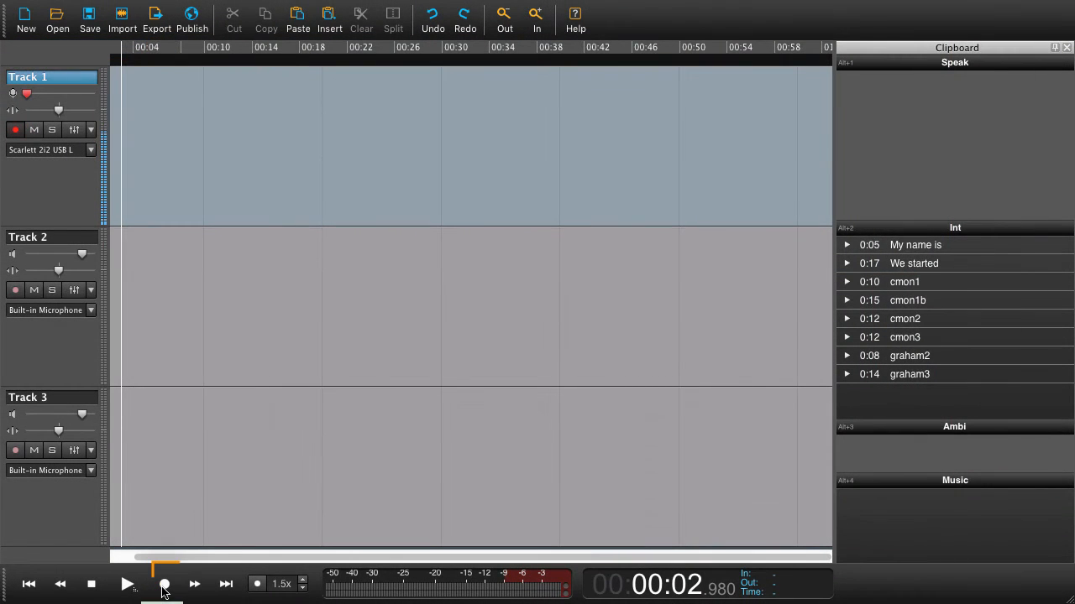
pyautogui.click(164, 585)
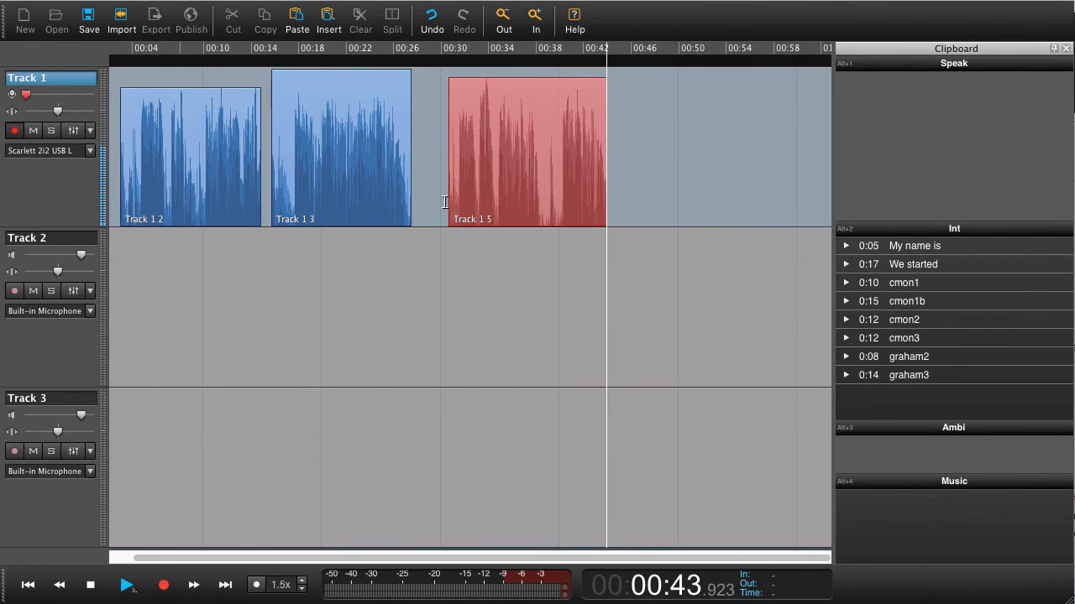
pyautogui.press('space')
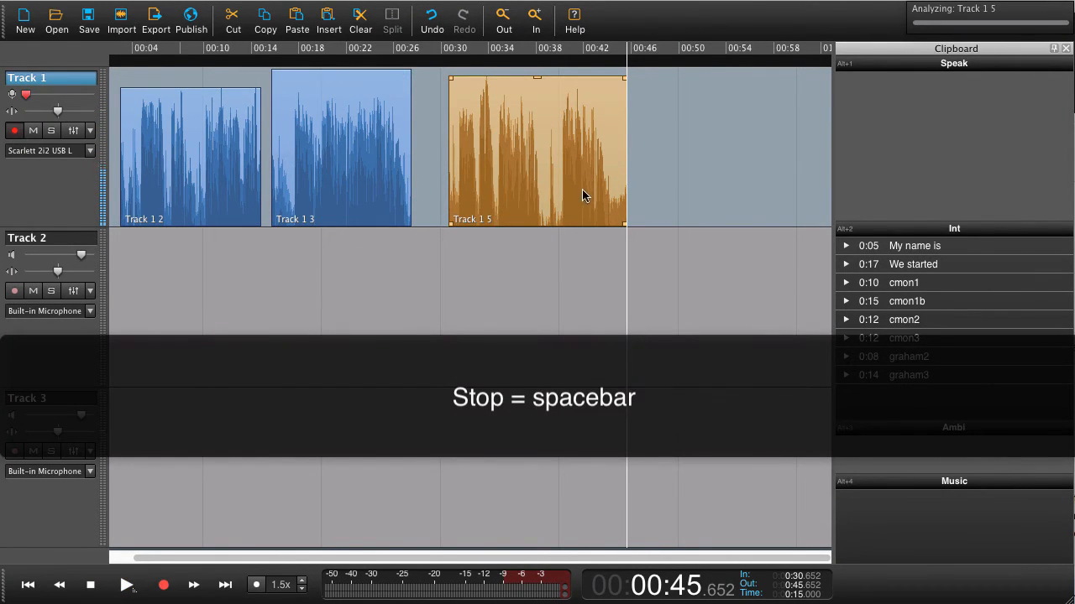
# Play back the last narration take and re-record its second part over it from about 00:38 to 00:50.6
pyautogui.click(504, 210)
pyautogui.press('space')
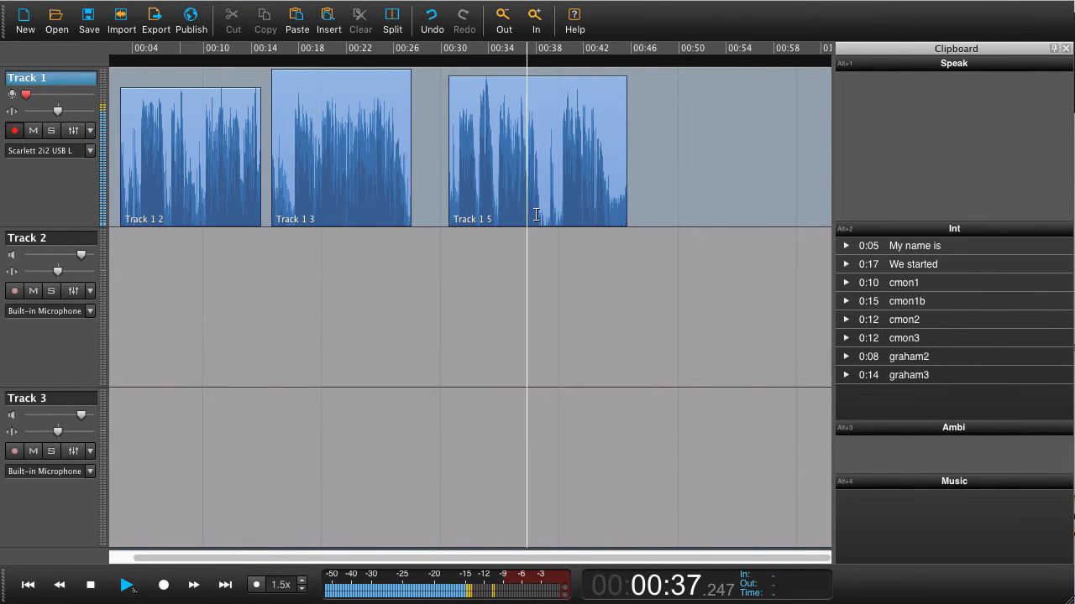
pyautogui.hotkey('ctrl', 'space')
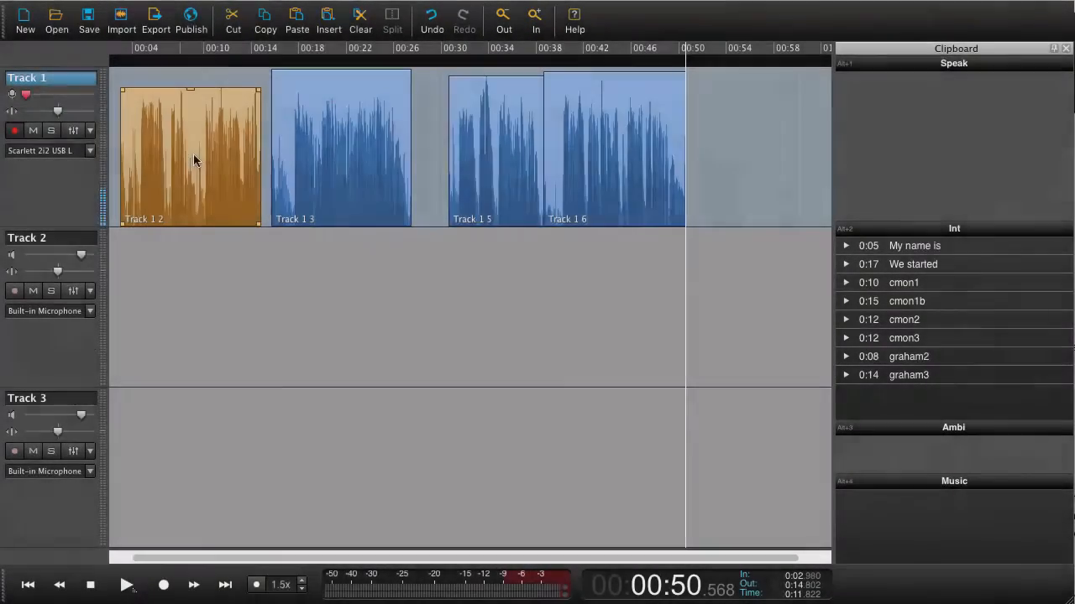
# Move the recorded narration takes from Track 1 to the Speak clipboard group, keeping the two adjoining pieces of the last take together
pyautogui.moveTo(194, 160); pyautogui.dragTo(952, 98)
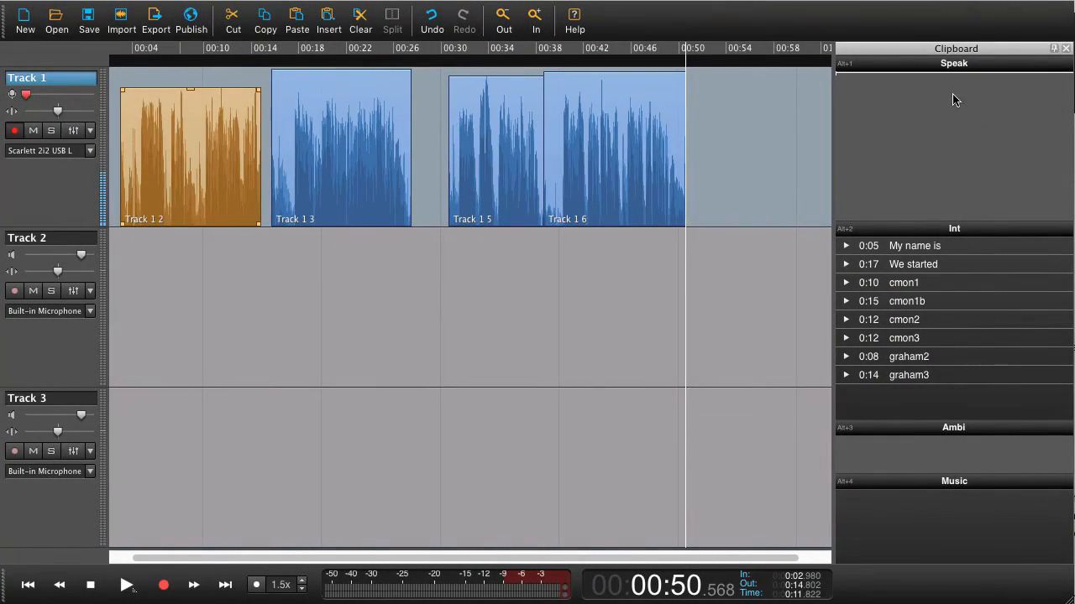
pyautogui.moveTo(334, 137); pyautogui.dragTo(923, 109)
pyautogui.click(479, 149)
pyautogui.keyDown('shift'); pyautogui.click(577, 148); pyautogui.keyUp('shift')
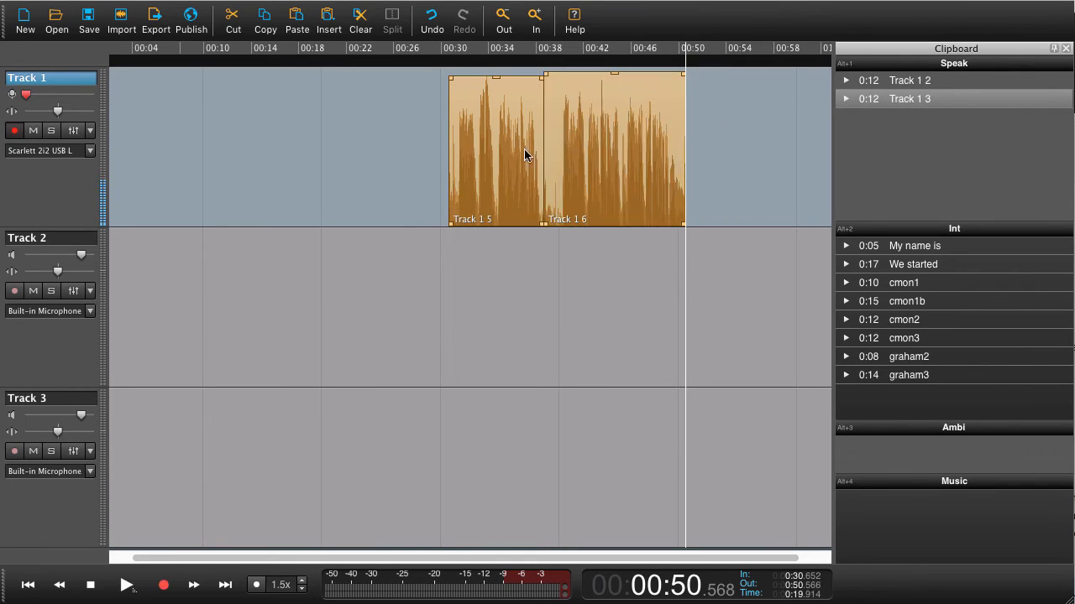
pyautogui.moveTo(528, 153); pyautogui.dragTo(910, 151)
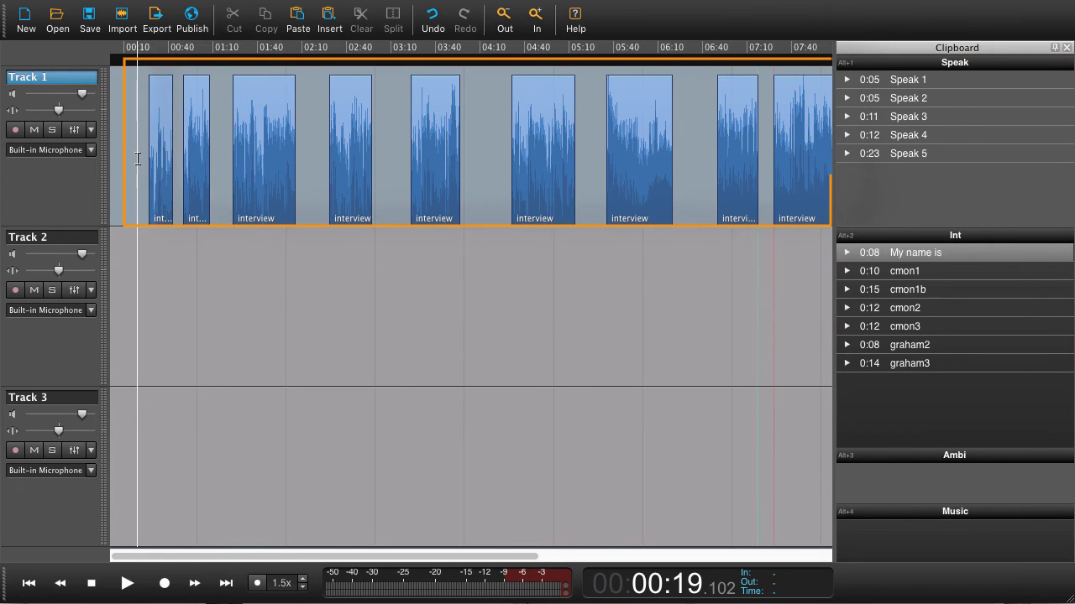
# Select all interview clips on Track 1 and clear them from the track
pyautogui.click(164, 135)
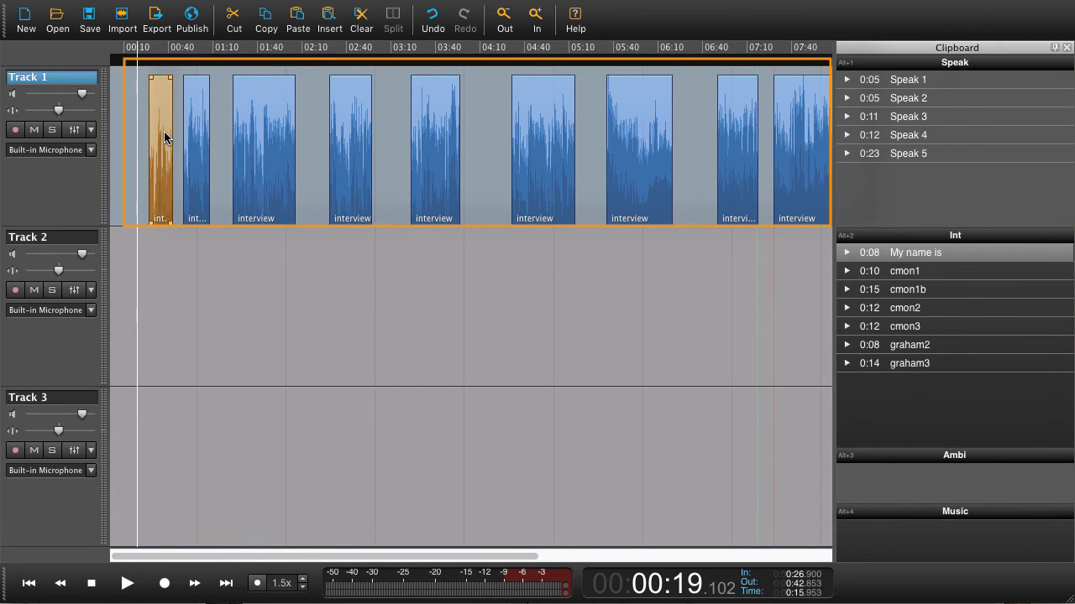
pyautogui.hotkey('ctrl', 'alt', 'a')
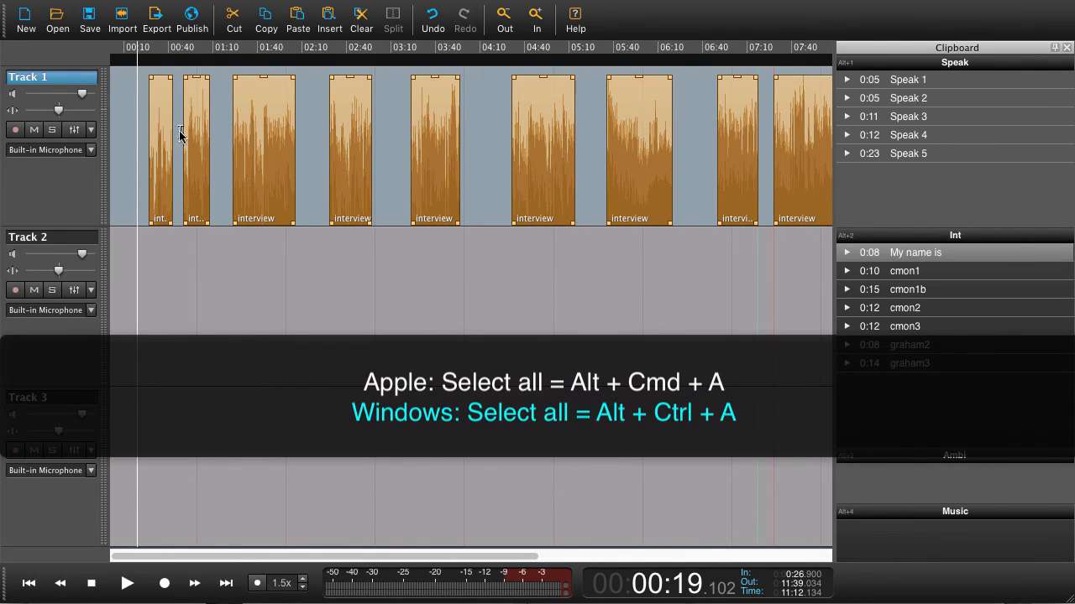
pyautogui.click(360, 32)
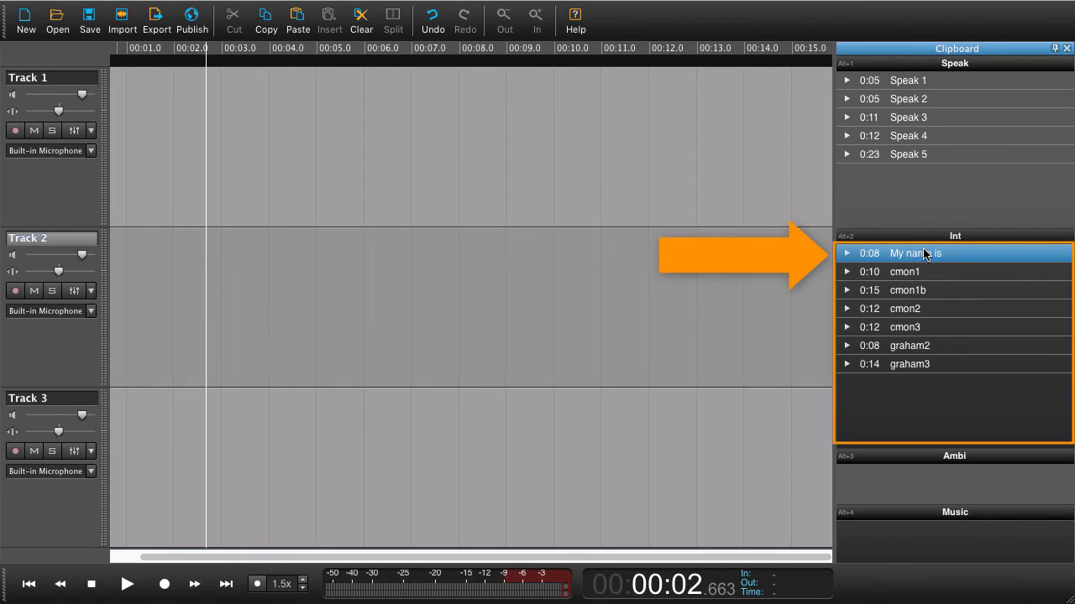
# Place the "My name is" clip from the Int group at the very start of Track 2, at 00:00
pyautogui.moveTo(921, 258); pyautogui.dragTo(107, 311)
pyautogui.click(191, 310)
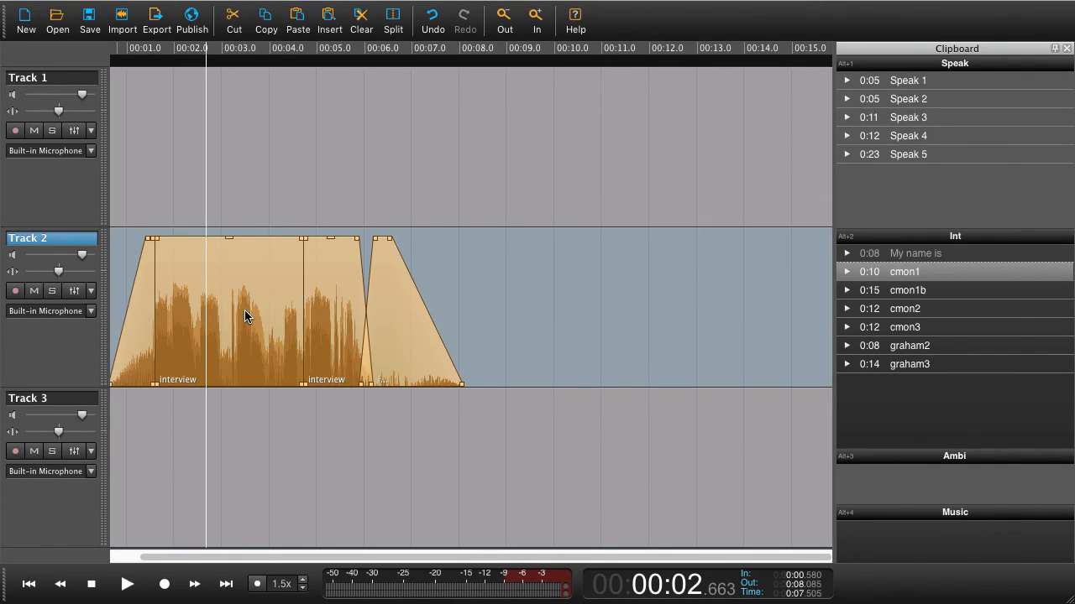
pyautogui.moveTo(244, 313); pyautogui.dragTo(230, 319)
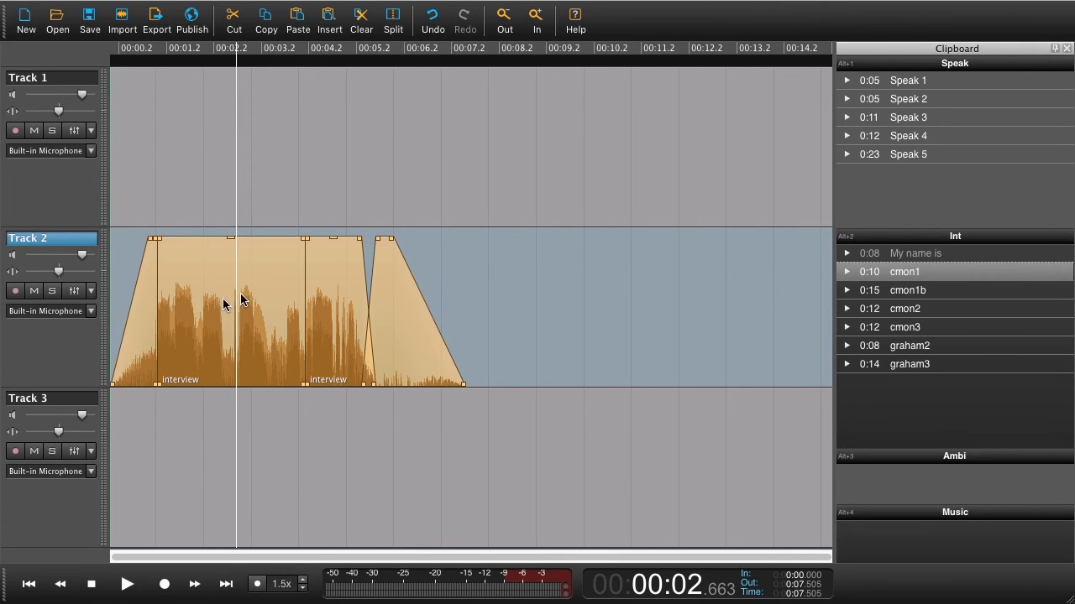
# Play Track 2 from the start to about 00:05.9 and place Speak 1 on Track 1 at about 00:06.1
pyautogui.click(119, 245)
pyautogui.press('space')
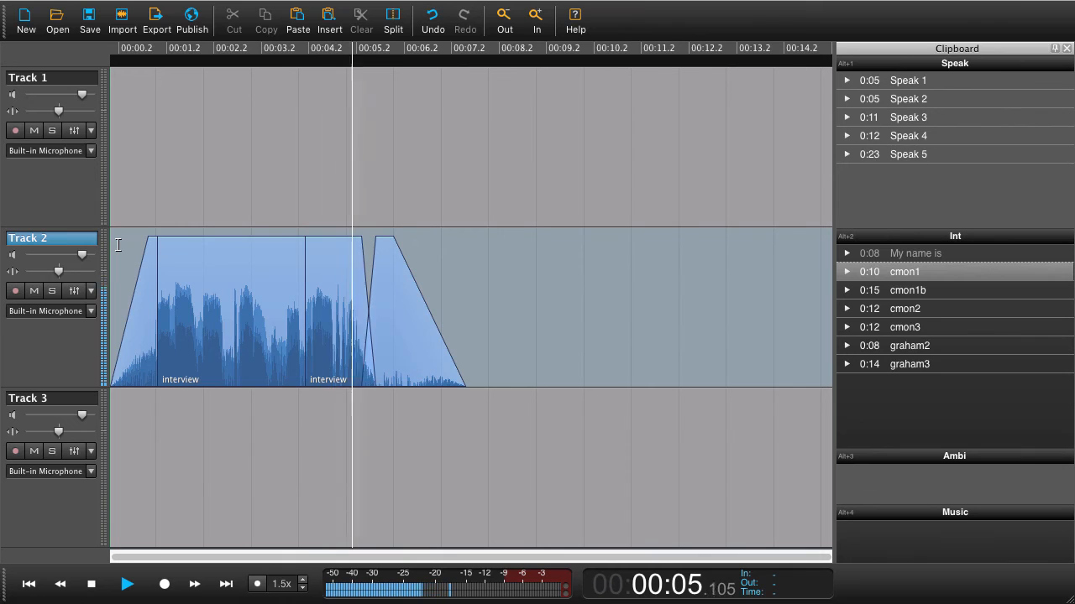
pyautogui.press('space')
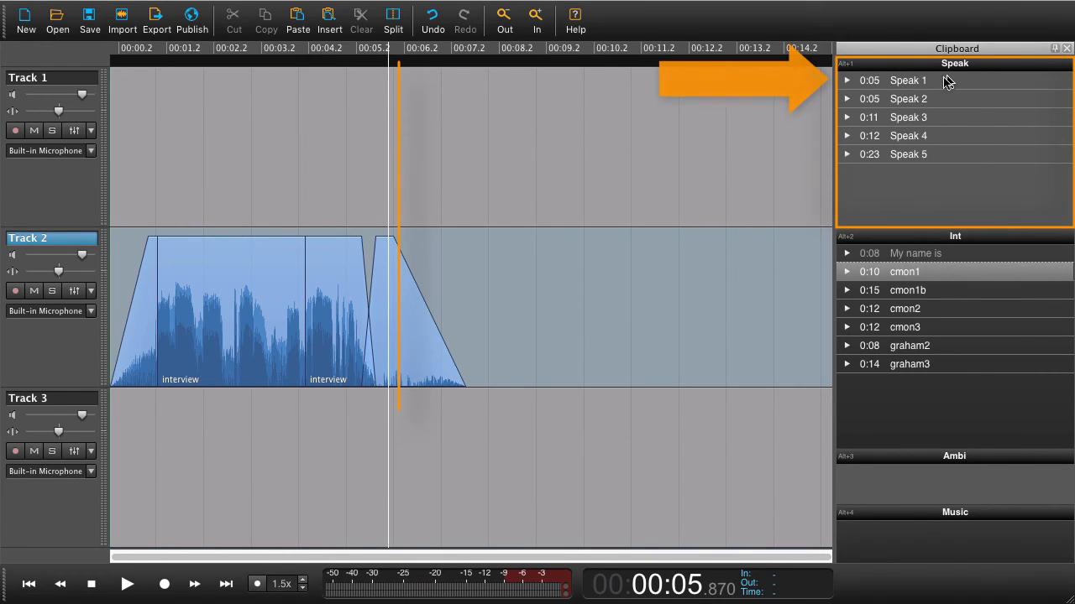
pyautogui.moveTo(915, 85); pyautogui.dragTo(397, 149)
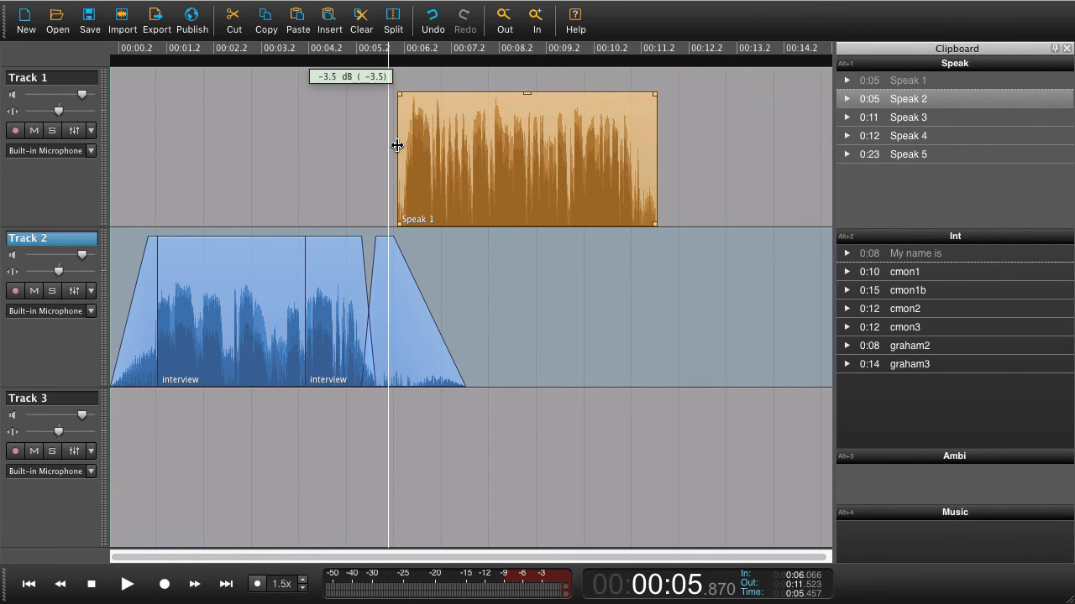
# Fade in Speak 1 up to about 00:06.2 and play the transition from about 00:04.5
pyautogui.scroll(8, 397, 146)
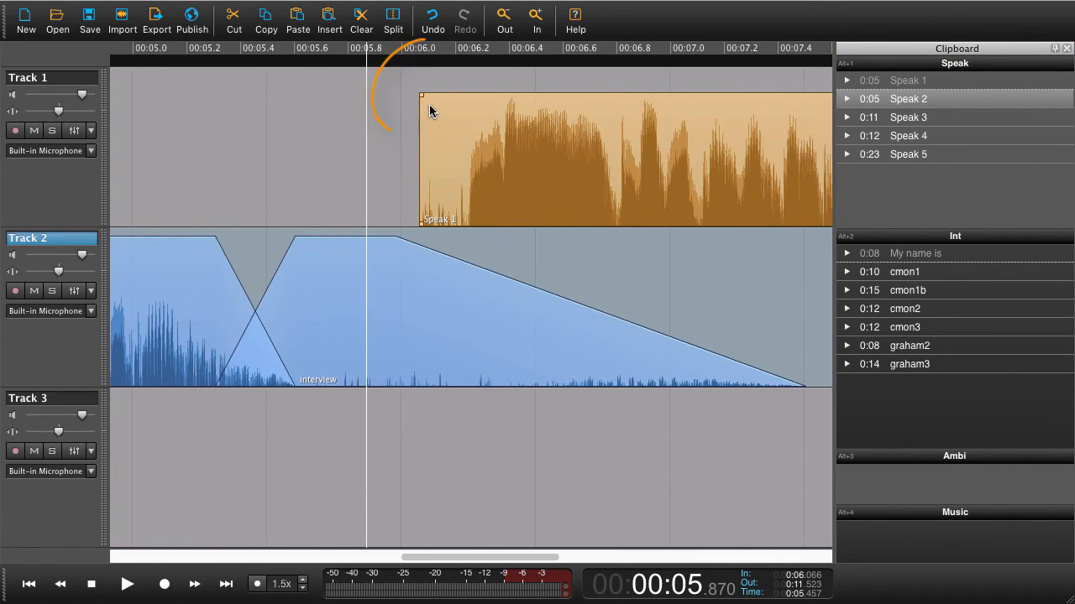
pyautogui.moveTo(420, 102); pyautogui.dragTo(470, 100)
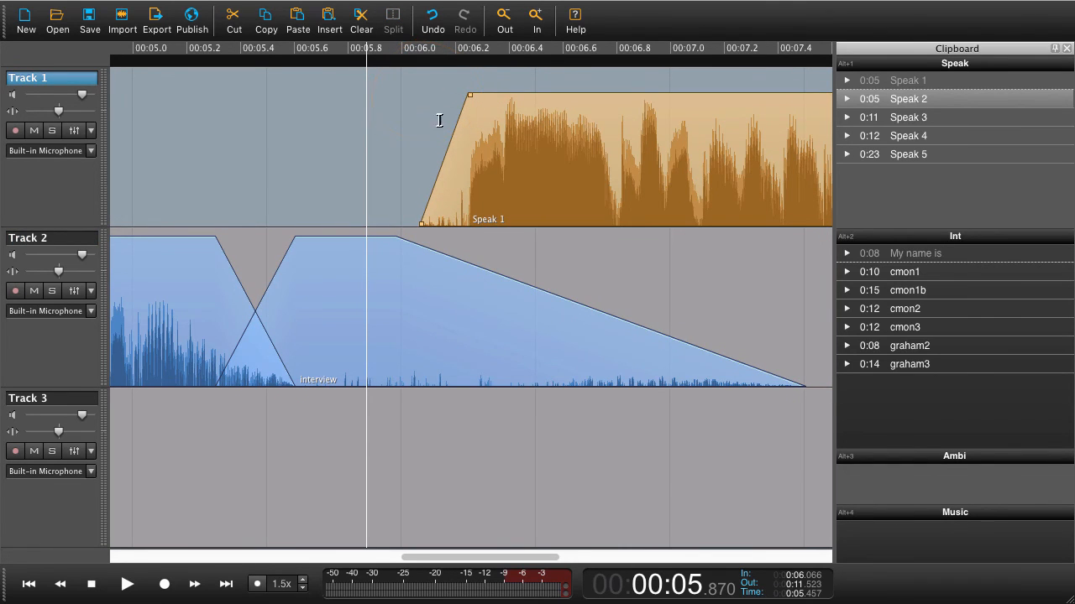
pyautogui.scroll(-5, 435, 124)
pyautogui.click(322, 162)
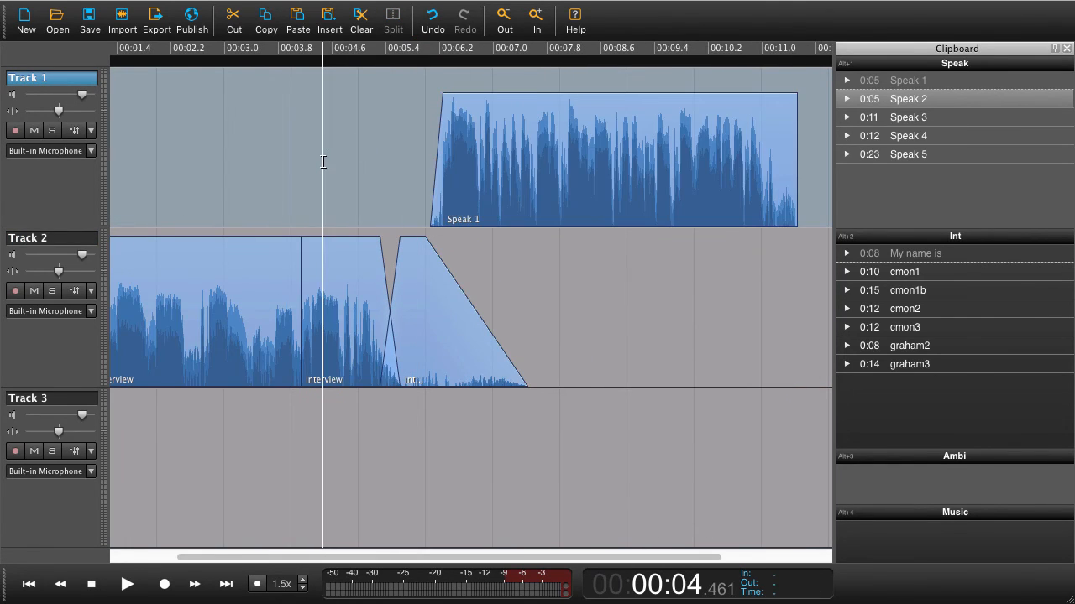
pyautogui.press('space')
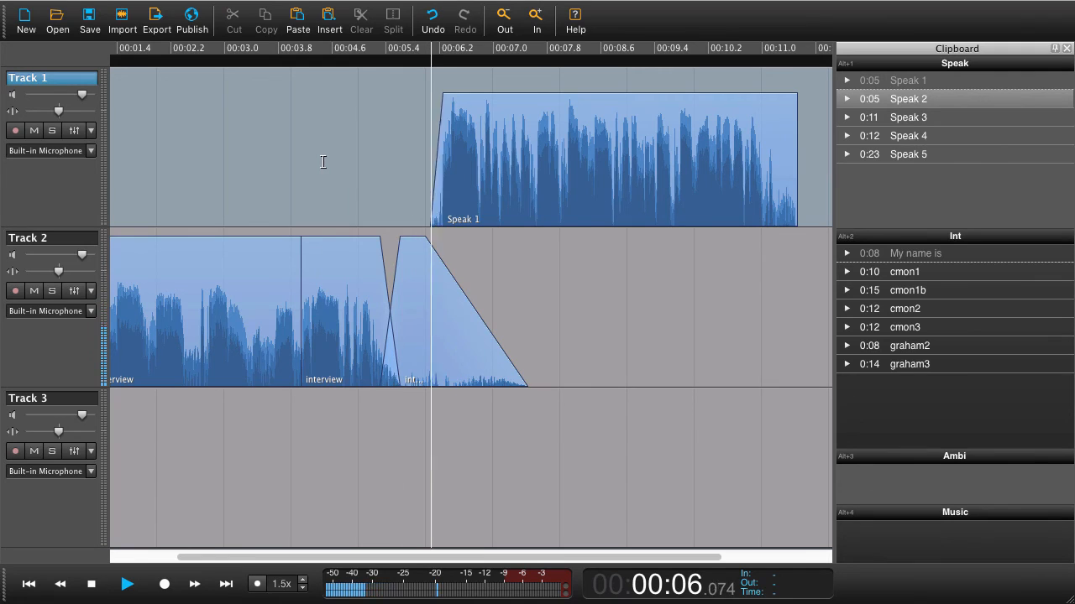
# Fade out the end of Speak 1 from about 00:11.1 to 00:11.5
pyautogui.scroll(-5, 363, 198)
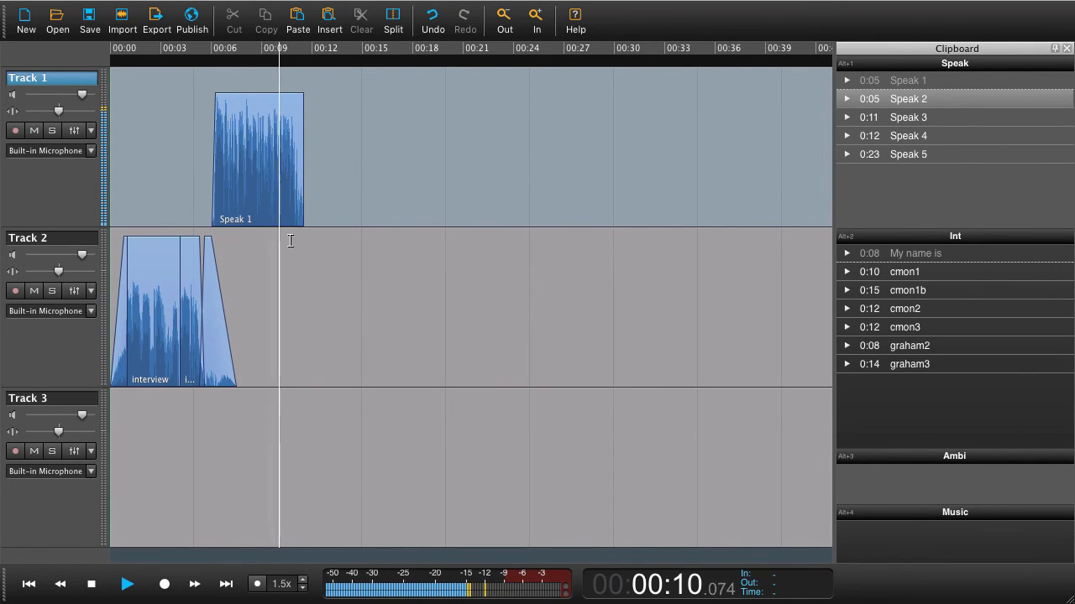
pyautogui.scroll(10, 291, 241)
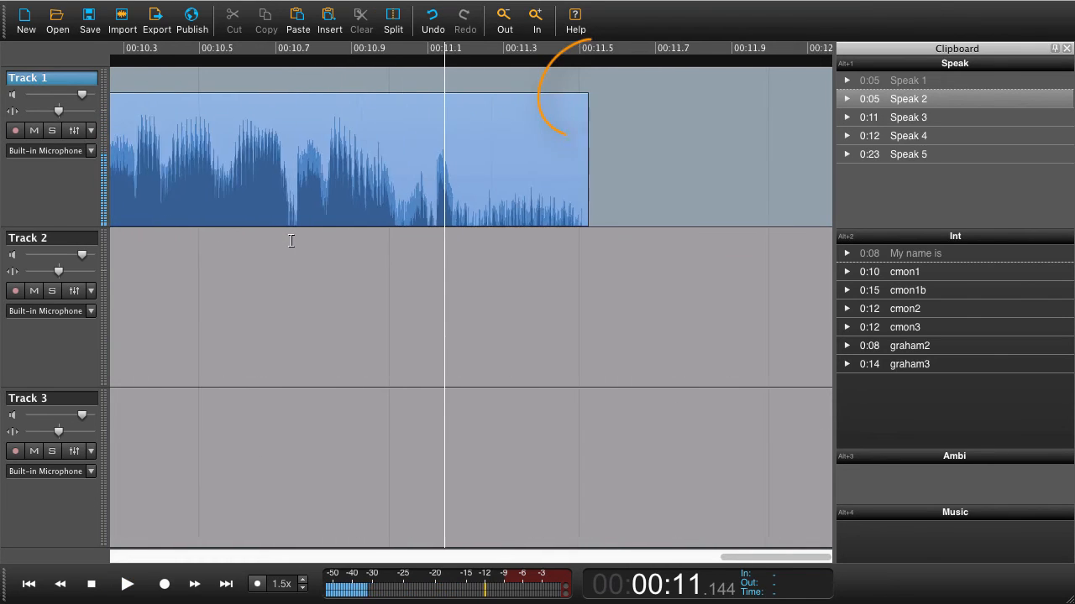
pyautogui.click(568, 101)
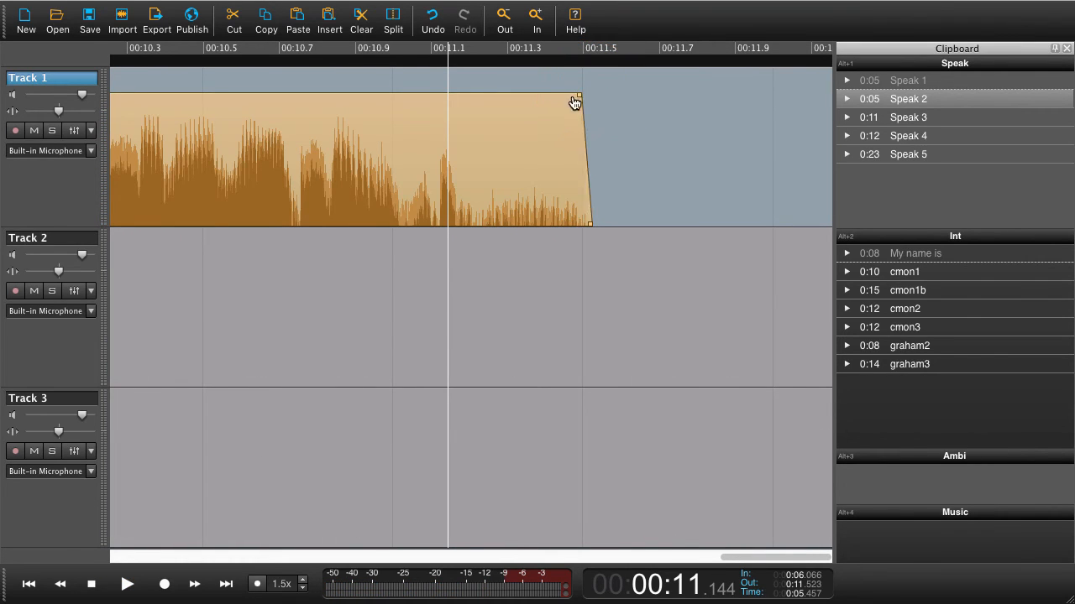
pyautogui.moveTo(574, 103); pyautogui.dragTo(455, 117)
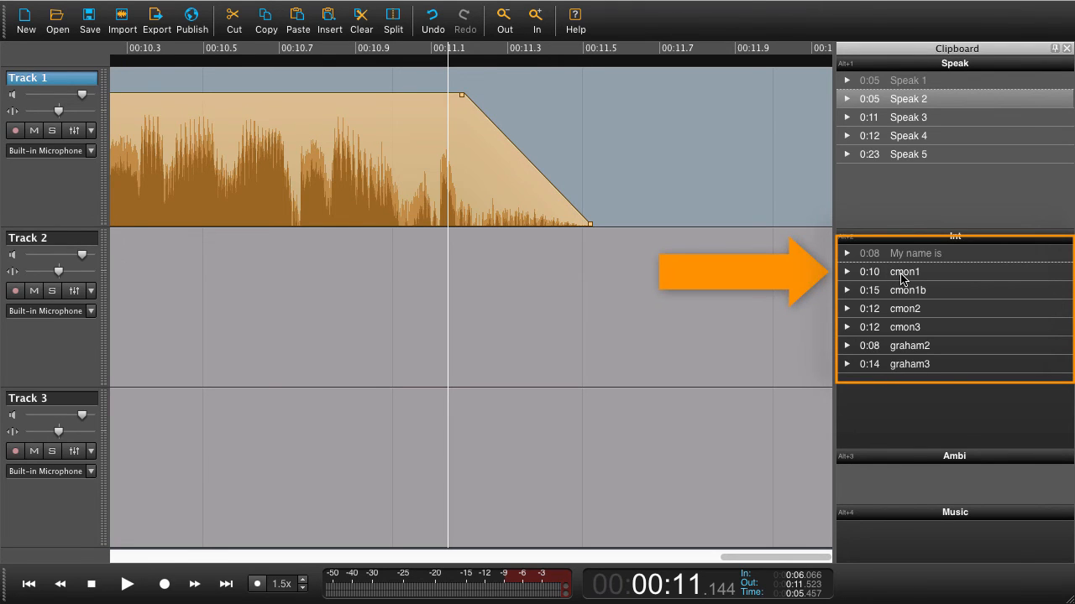
# Place cmon1 on Track 2 at about 00:11.2, under the fade-out of Speak 1, and play from about 00:10.7
pyautogui.moveTo(903, 279); pyautogui.dragTo(485, 309)
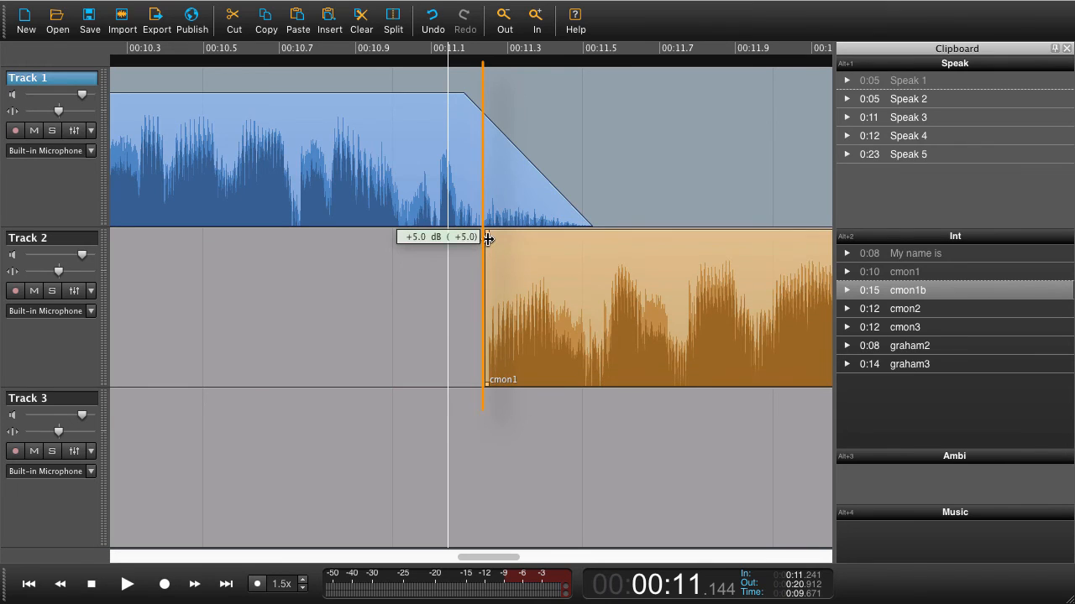
pyautogui.click(270, 272)
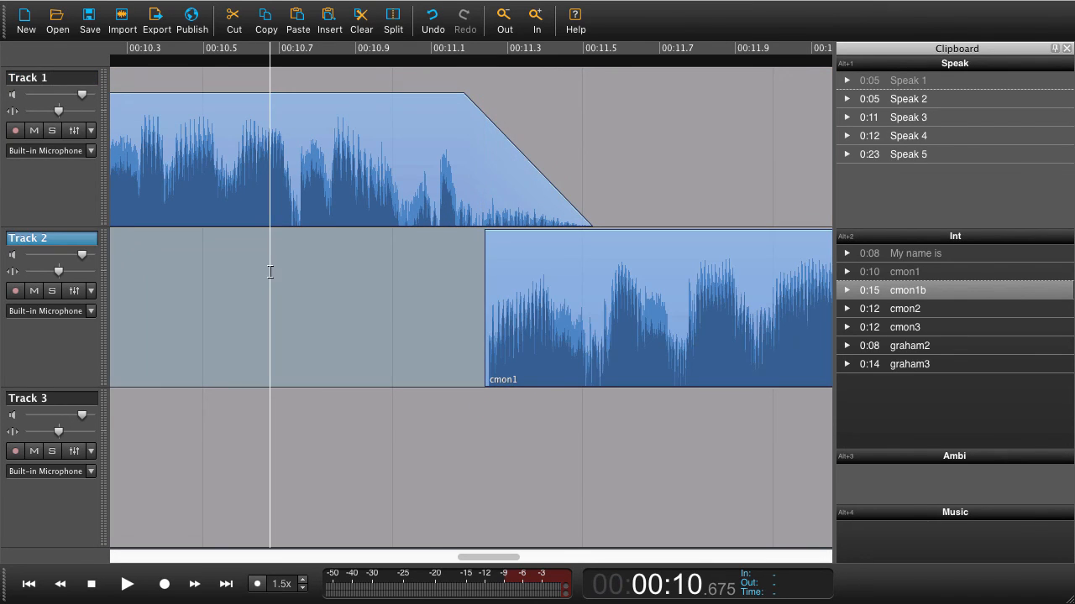
pyautogui.press('space')
# Fade out the end of cmon1 on Track 2 from about 00:20.8 to 00:21.0
pyautogui.scroll(-5, 271, 271)
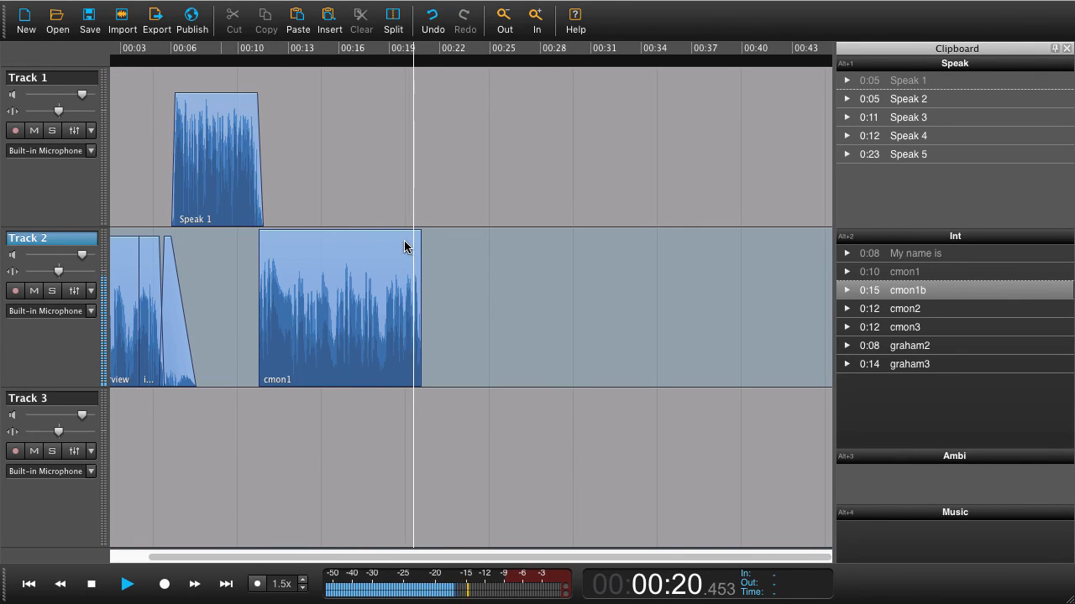
pyautogui.press('space')
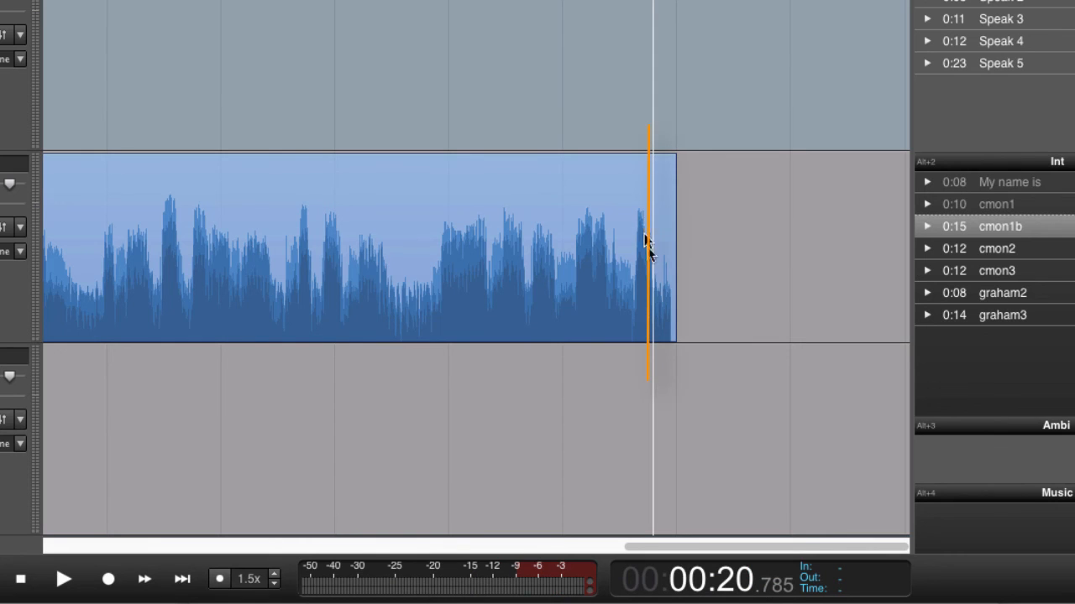
pyautogui.click(651, 294)
pyautogui.press('f')
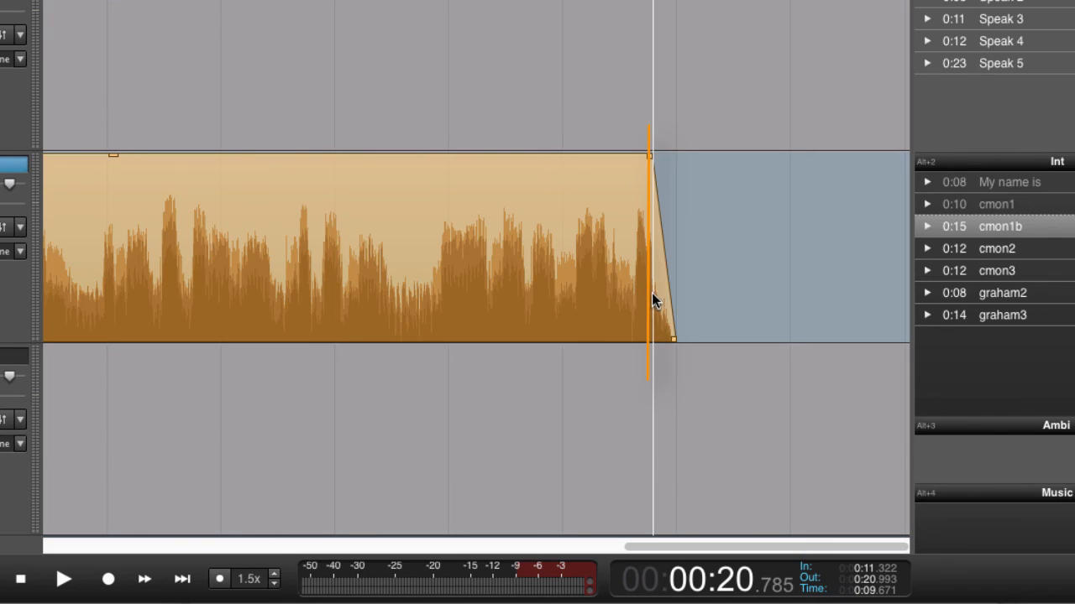
# Add Speak 2 to Track 1 with a fade-in up to its first words, and shift it to start at about 00:20.3
pyautogui.click(976, 2)
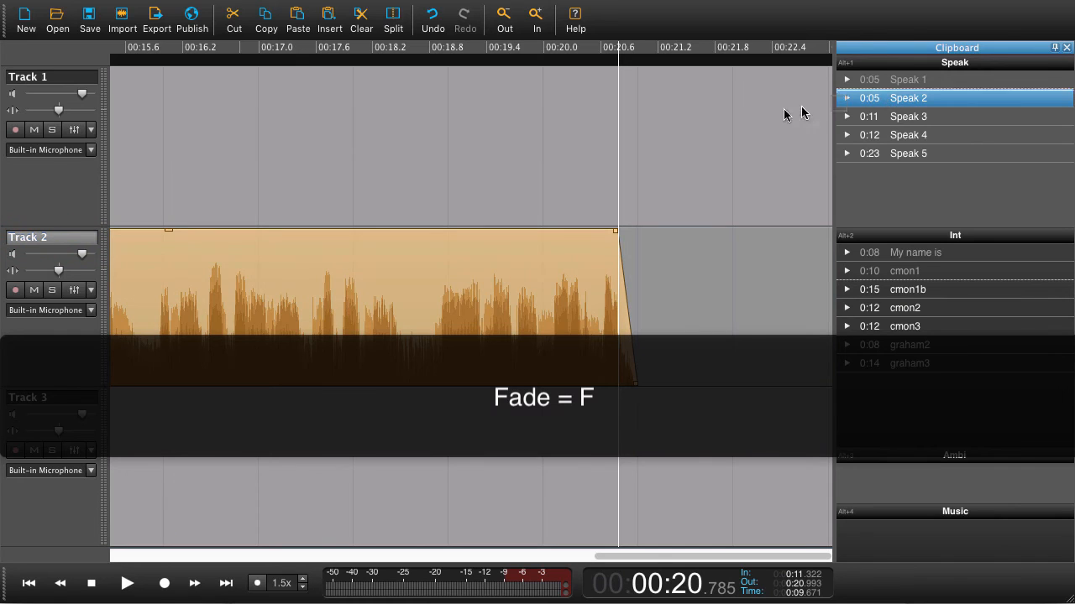
pyautogui.moveTo(785, 109); pyautogui.dragTo(619, 143)
pyautogui.click(697, 218)
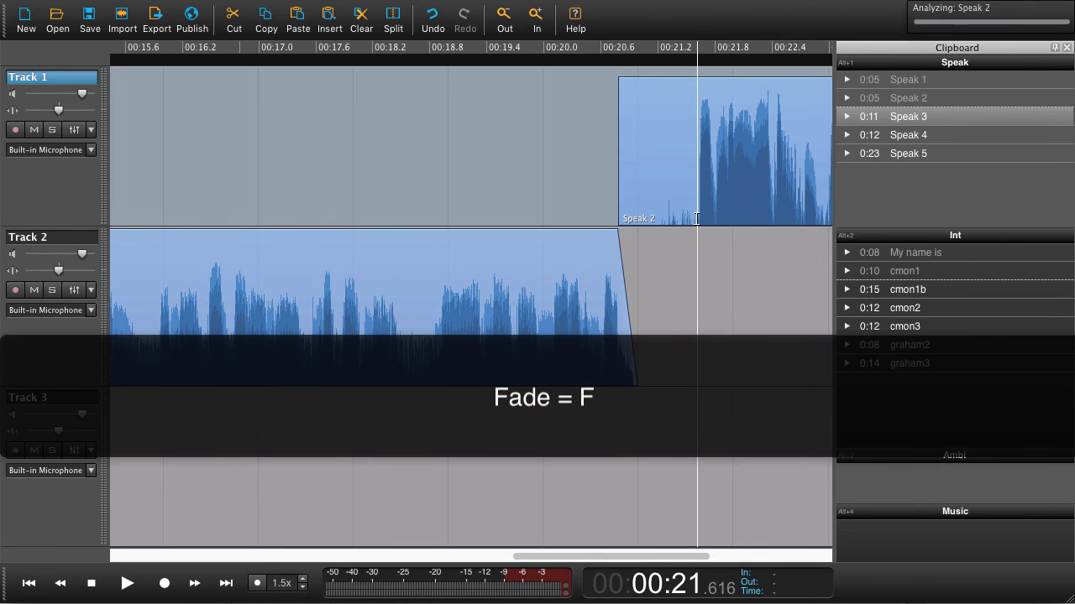
pyautogui.press('f')
pyautogui.click(758, 154)
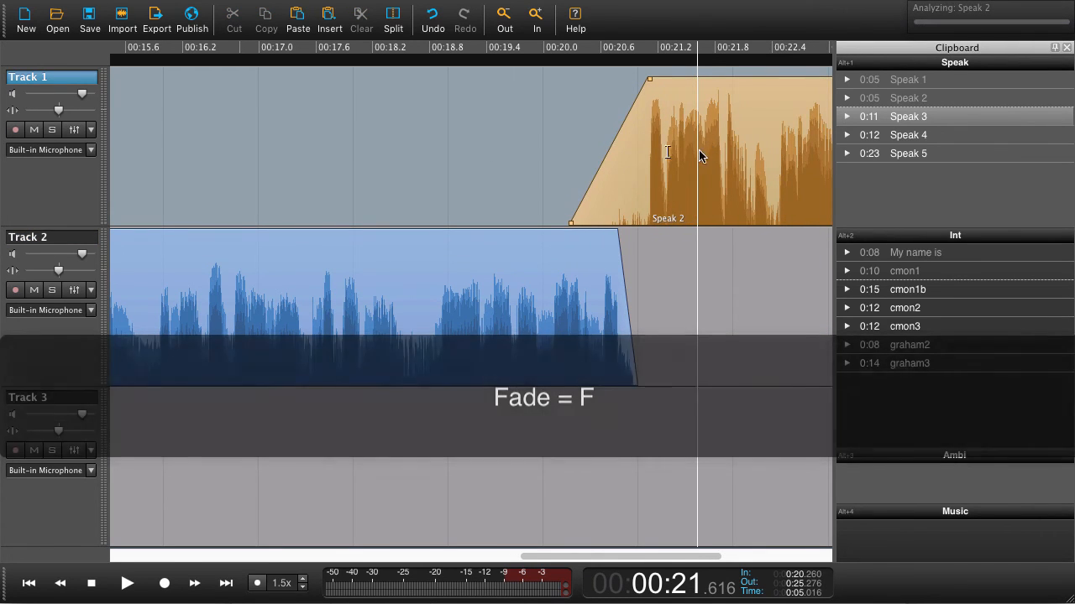
# Play through the transition into Speak 2 and fade out the clip from about 00:24.4 to 00:25.3
pyautogui.hotkey('ctrl', '-')
pyautogui.click(416, 160)
pyautogui.press('space')
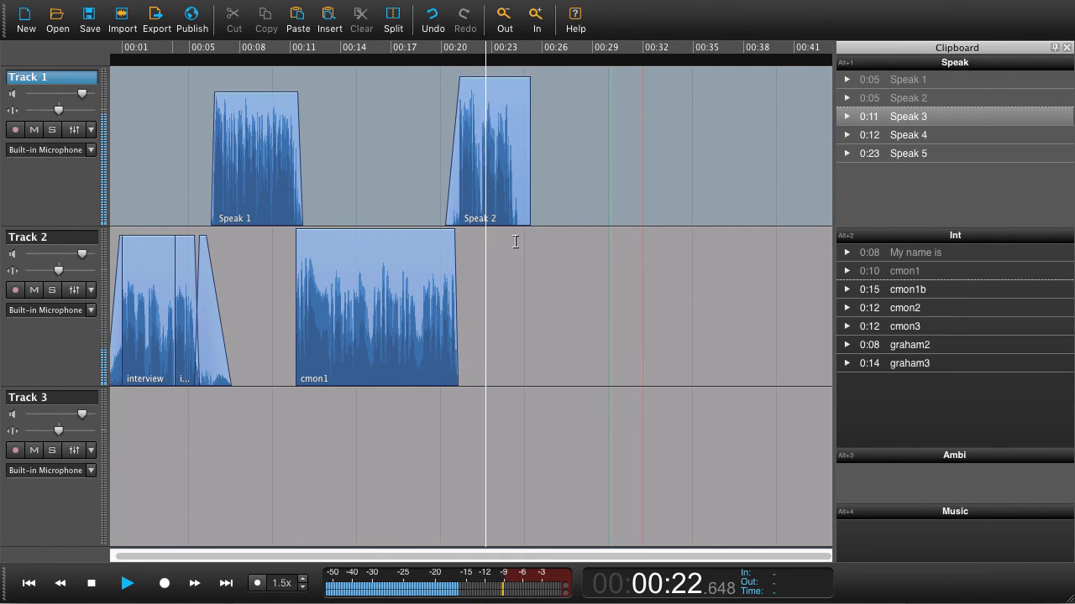
pyautogui.press('space')
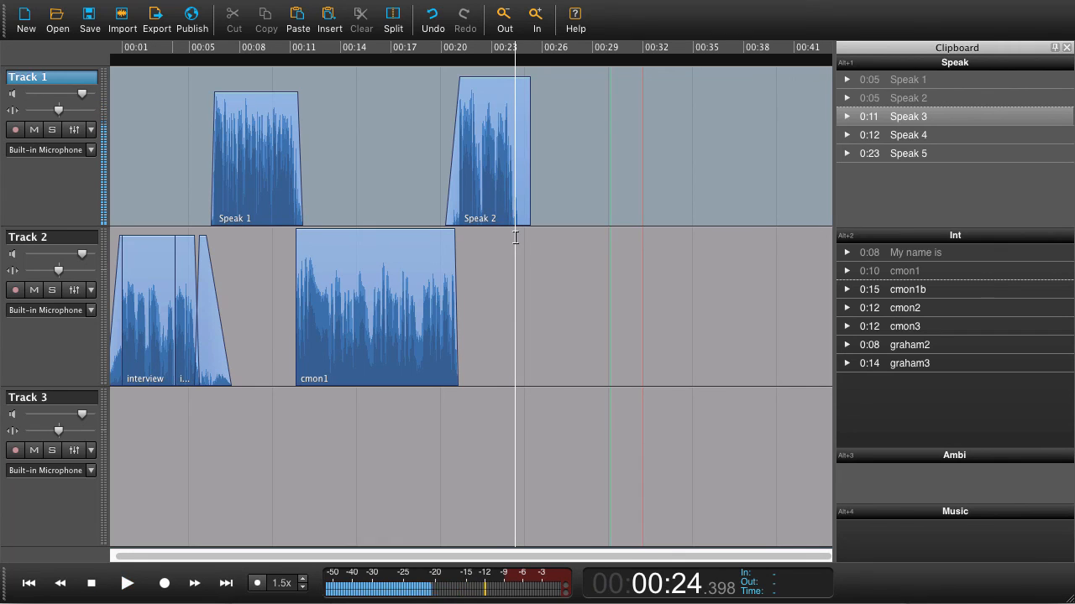
pyautogui.scroll(5, 516, 250)
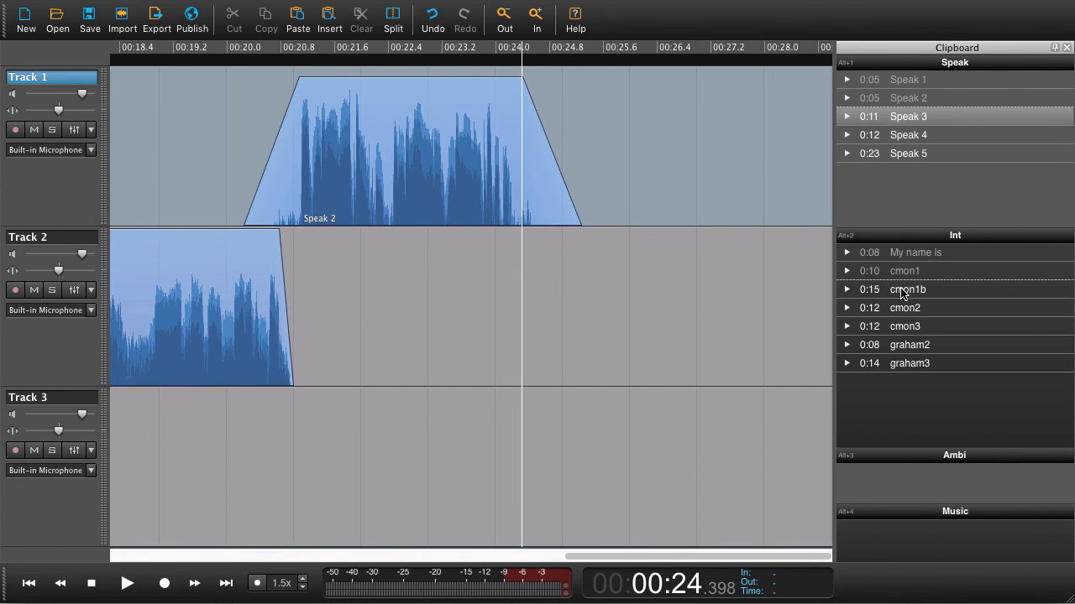
# Place cmon1b on Track 2 at about 00:24.4, under the fade-out of Speak 2
pyautogui.moveTo(903, 293); pyautogui.dragTo(518, 301)
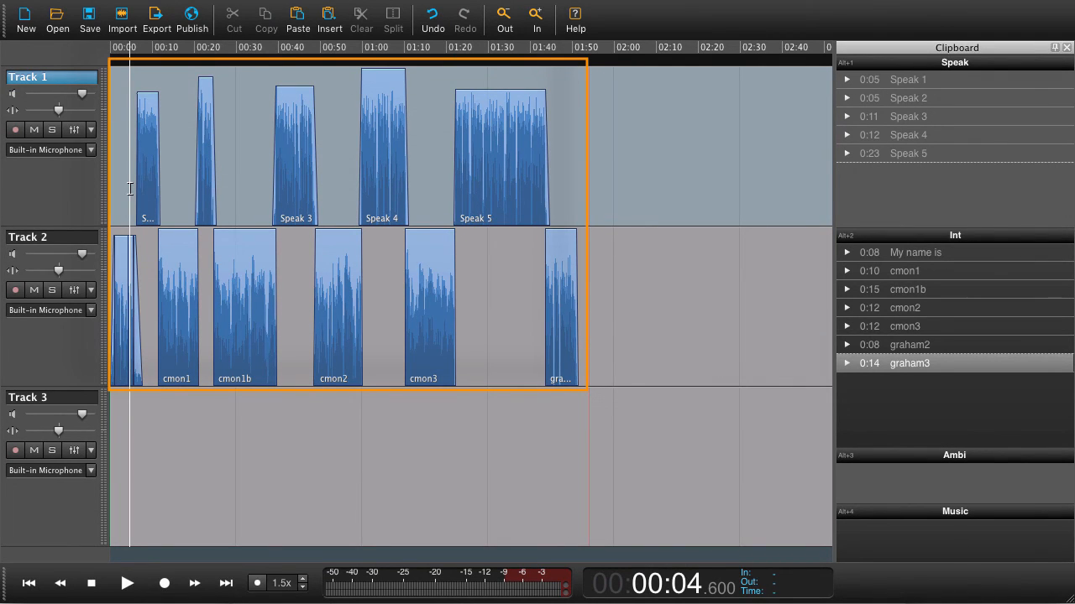
# Set up an export of the session as a Wave file with Stereo - 16 encoding, 44100 Hz samplerate and -16 LUFS loudness
pyautogui.click(156, 20)
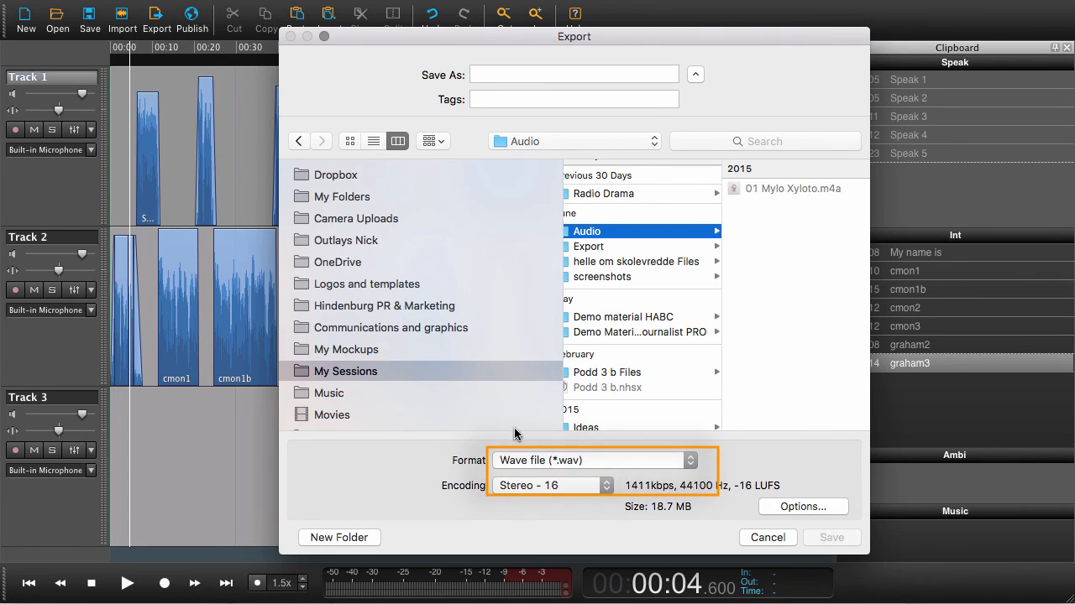
pyautogui.click(586, 459)
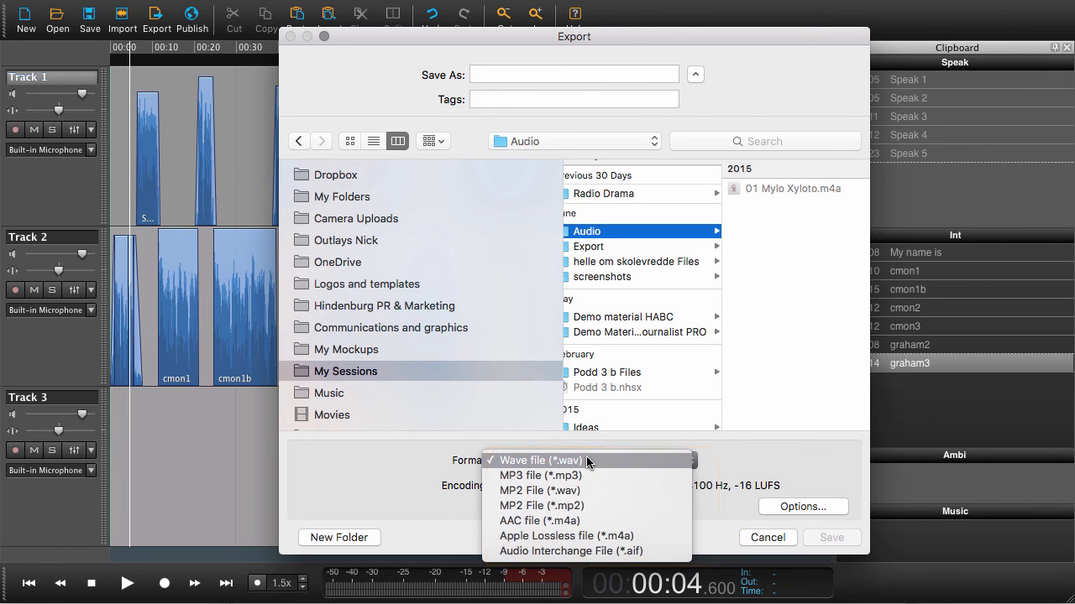
pyautogui.click(773, 462)
pyautogui.click(796, 504)
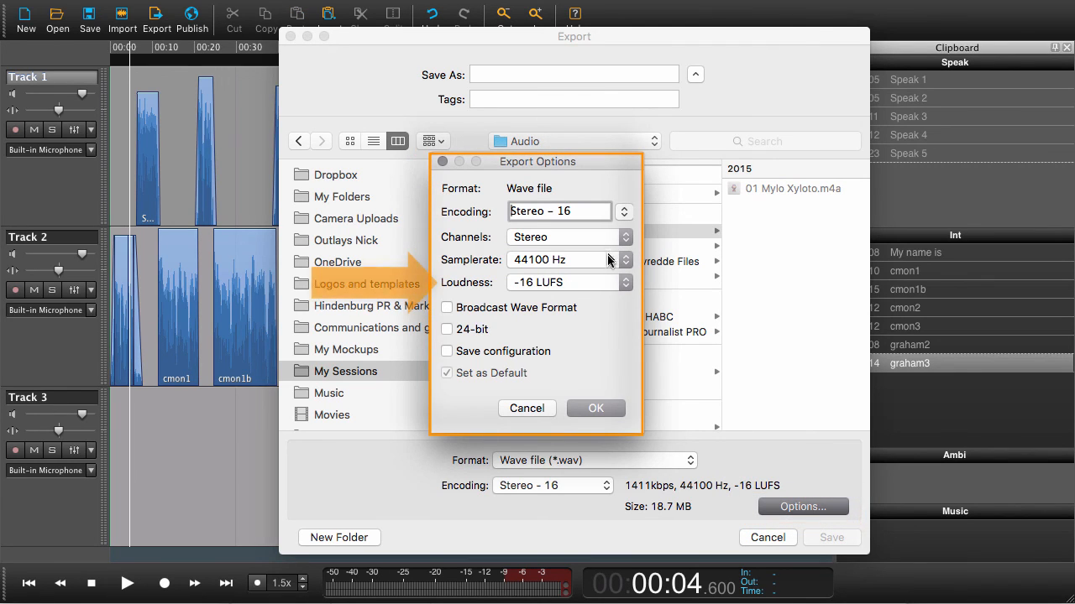
pyautogui.click(607, 282)
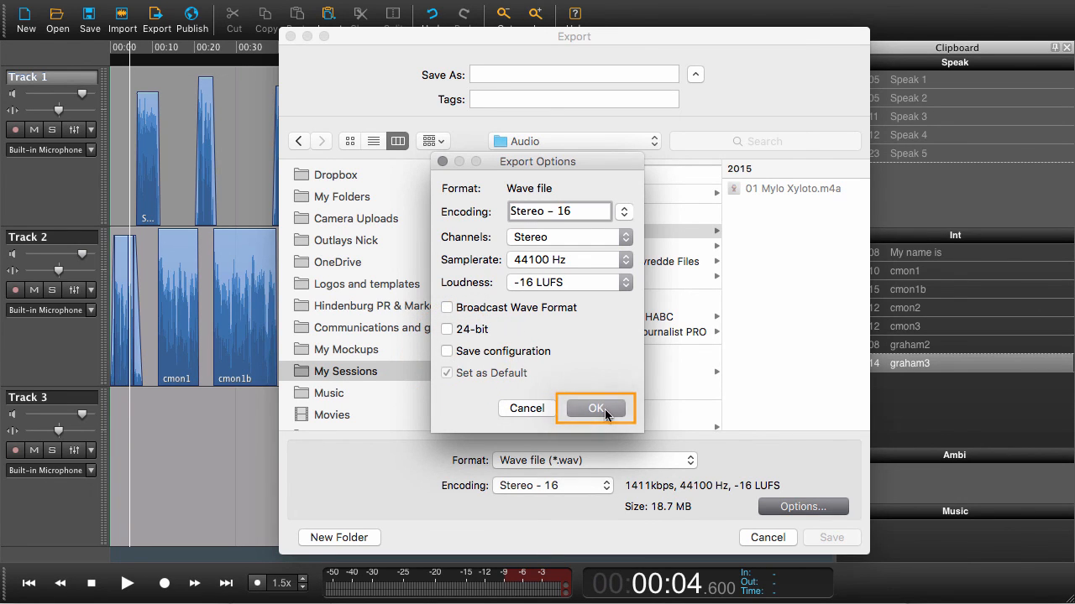
pyautogui.click(596, 409)
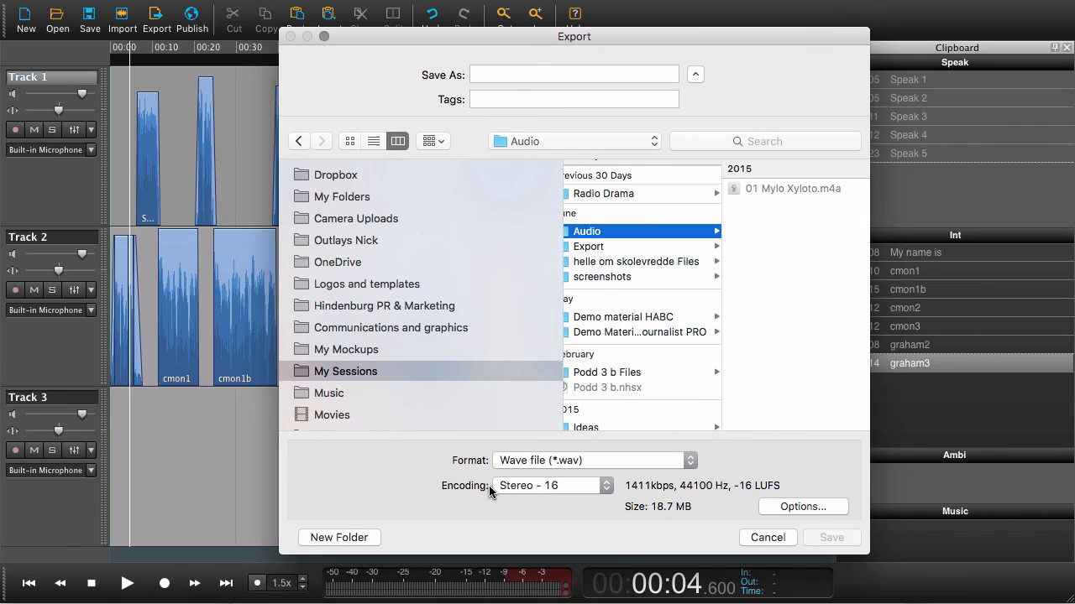
# Name the export c-mon, save it in the Audio folder and dismiss the export progress window
pyautogui.click(487, 73)
pyautogui.write('c')
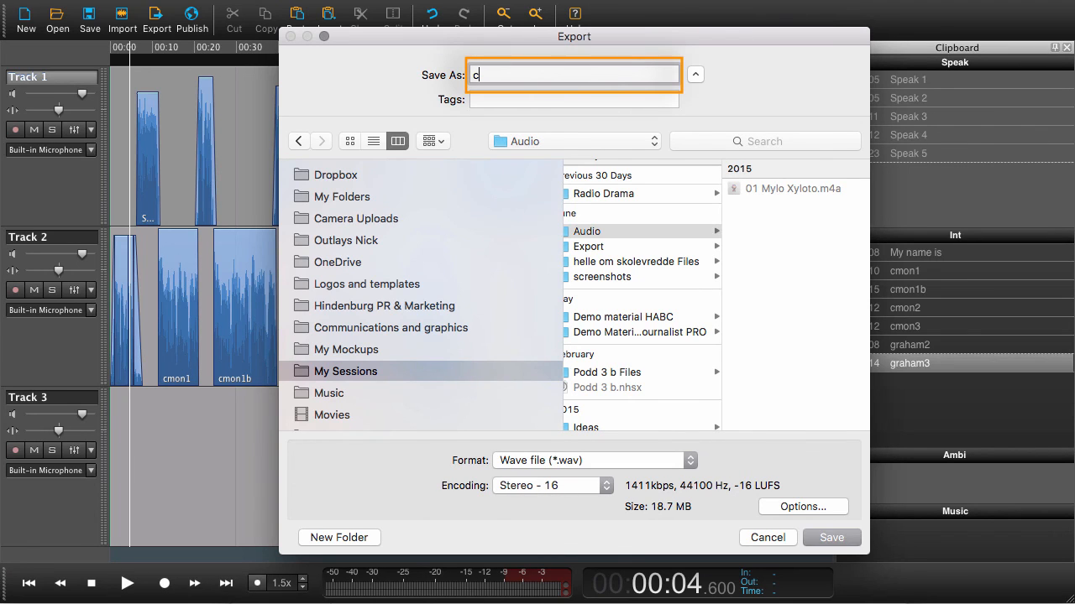
pyautogui.write('-mon')
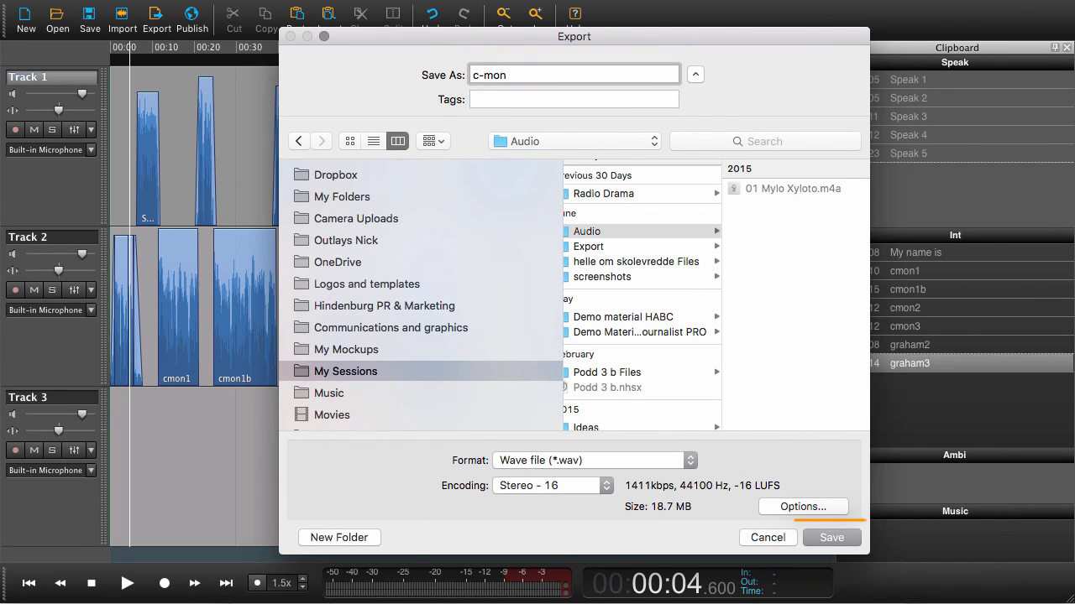
pyautogui.click(837, 538)
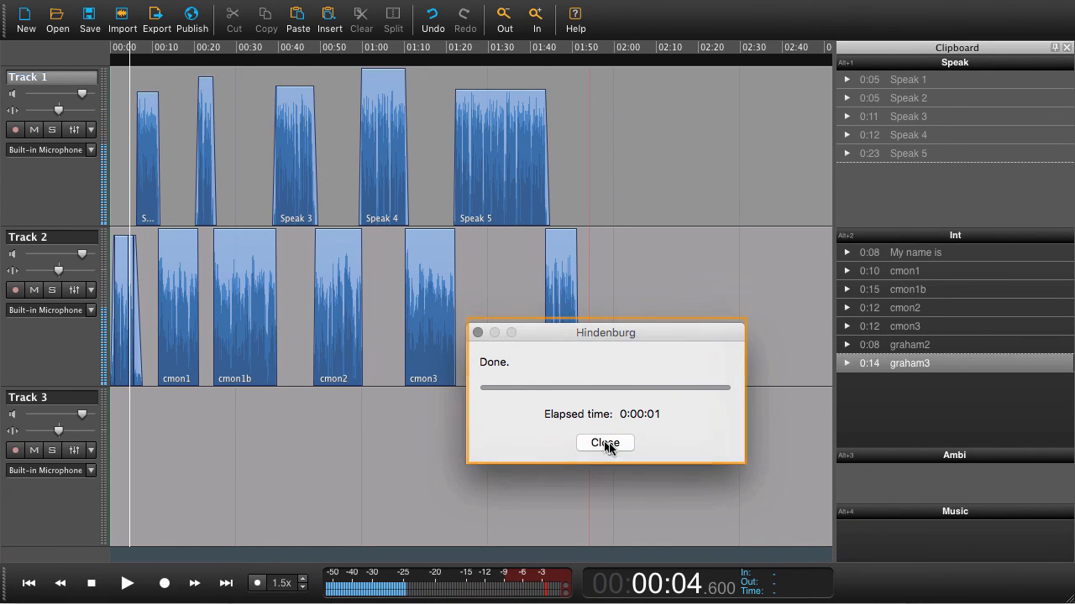
pyautogui.click(603, 443)
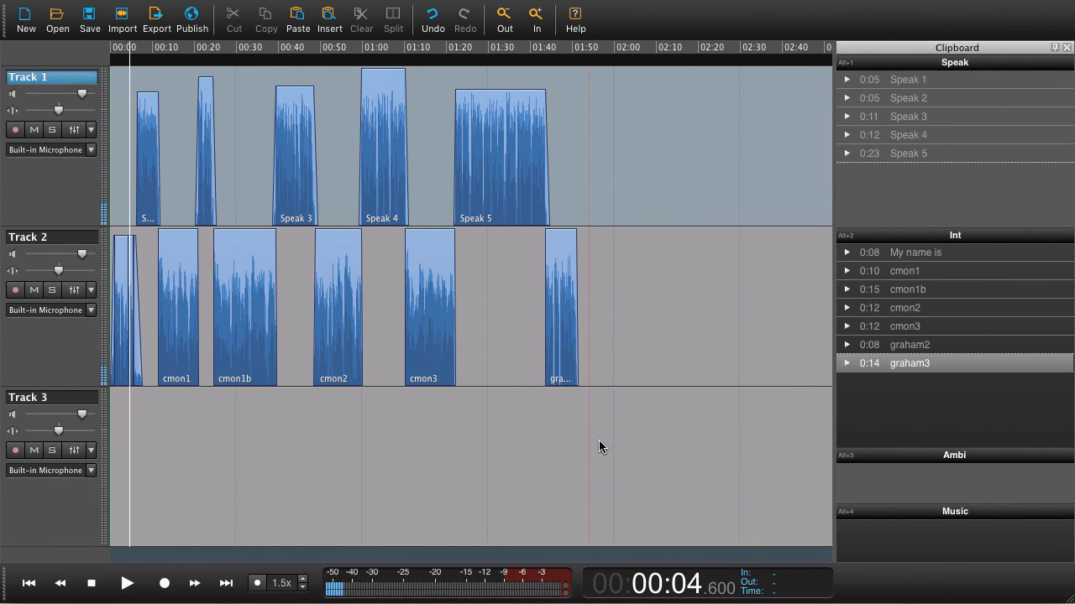